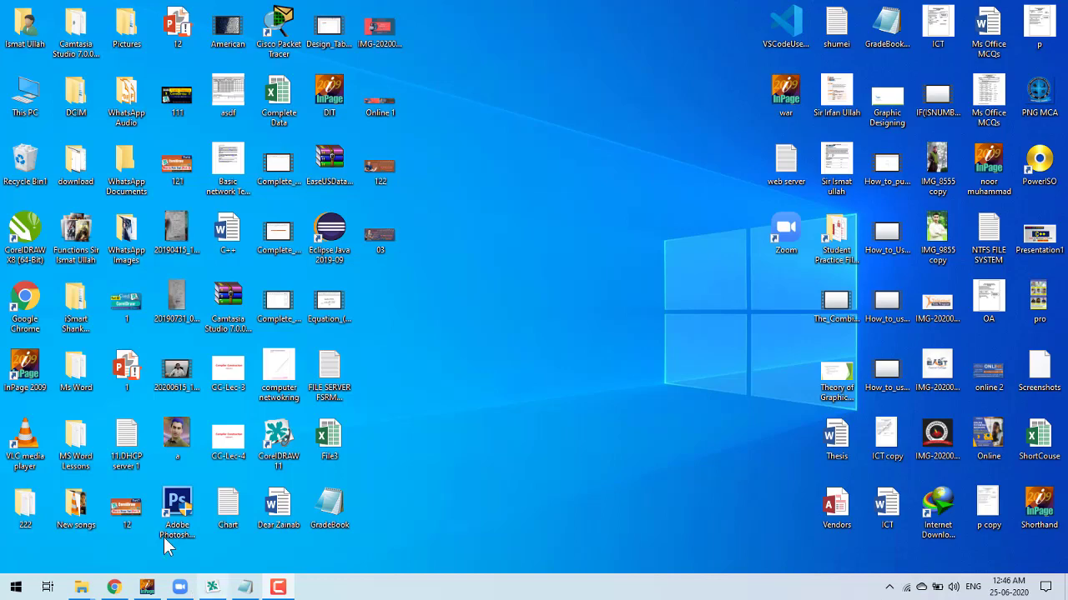
# - Switch to CorelDRAW and draw a rectangle about 7.76 by 7.35 inches
pyautogui.click(212, 590)
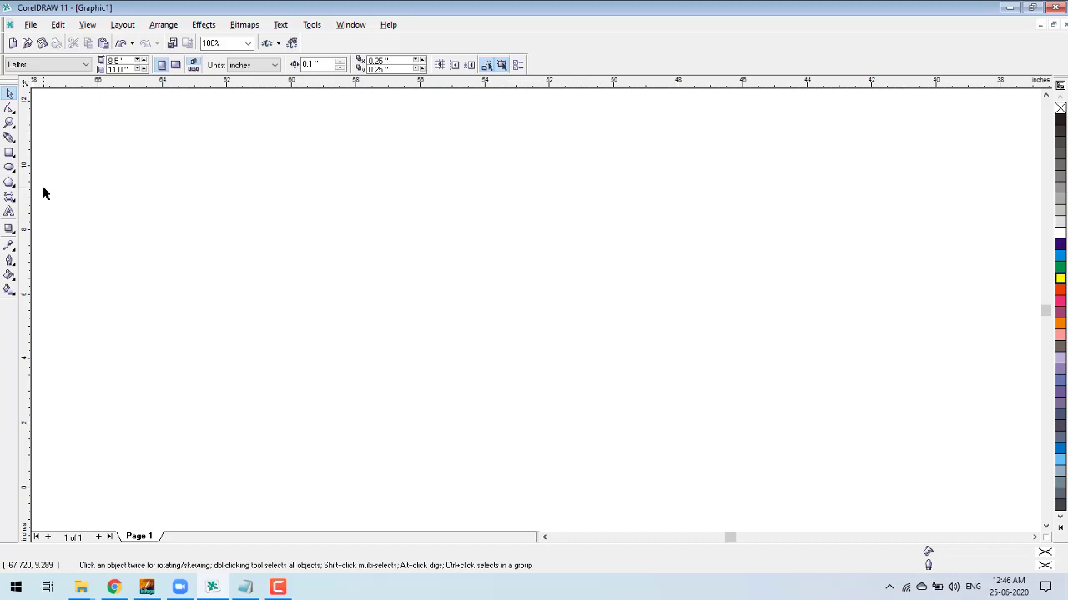
pyautogui.click(9, 152)
pyautogui.moveTo(112, 130)
pyautogui.mouseDown()
pyautogui.moveTo(279, 331)
pyautogui.moveTo(363, 367)
pyautogui.mouseUp()
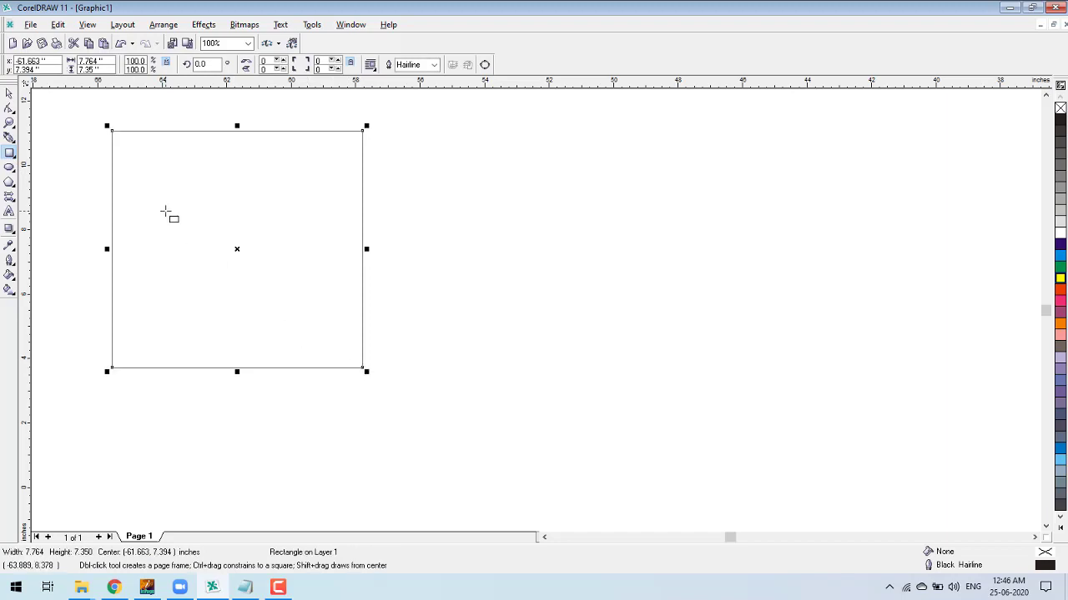
# - Draw a nearly circular ellipse about 6.83 by 6.87 inches to the right of the rectangle
pyautogui.click(10, 167)
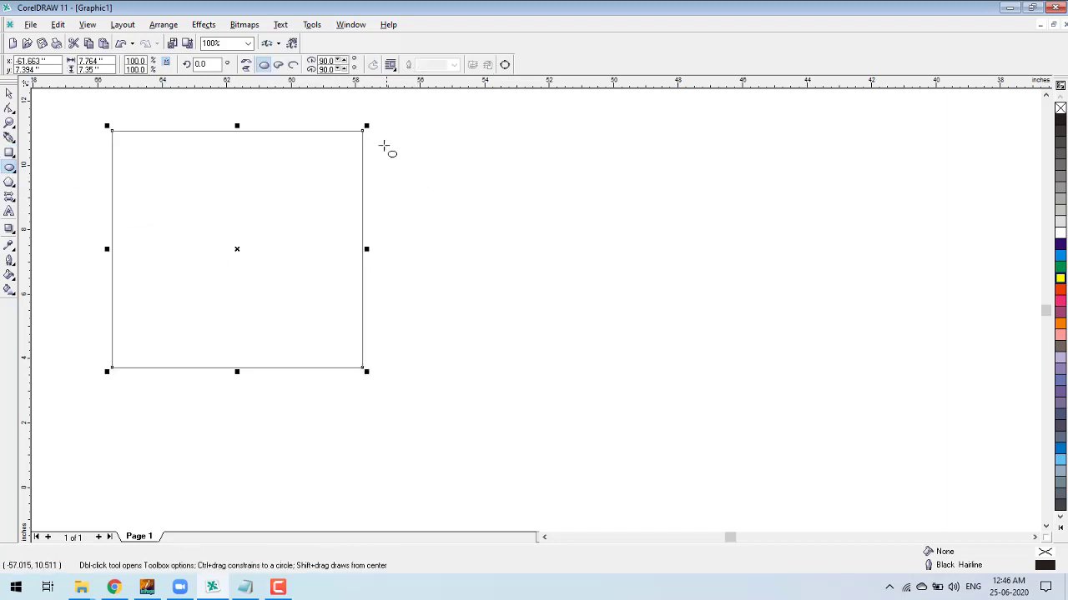
pyautogui.moveTo(374, 133); pyautogui.dragTo(536, 292)
pyautogui.moveTo(567, 333); pyautogui.dragTo(598, 357)
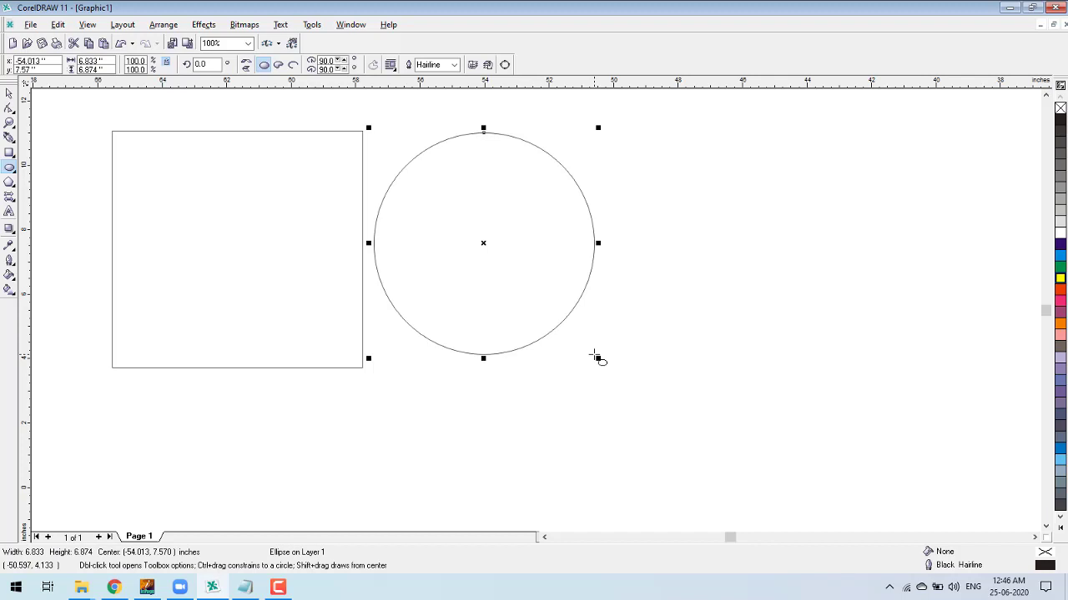
pyautogui.press('space')
# - Round all four corners of the large rectangle to a roundness of about 32 with the Shape tool
pyautogui.click(225, 321)
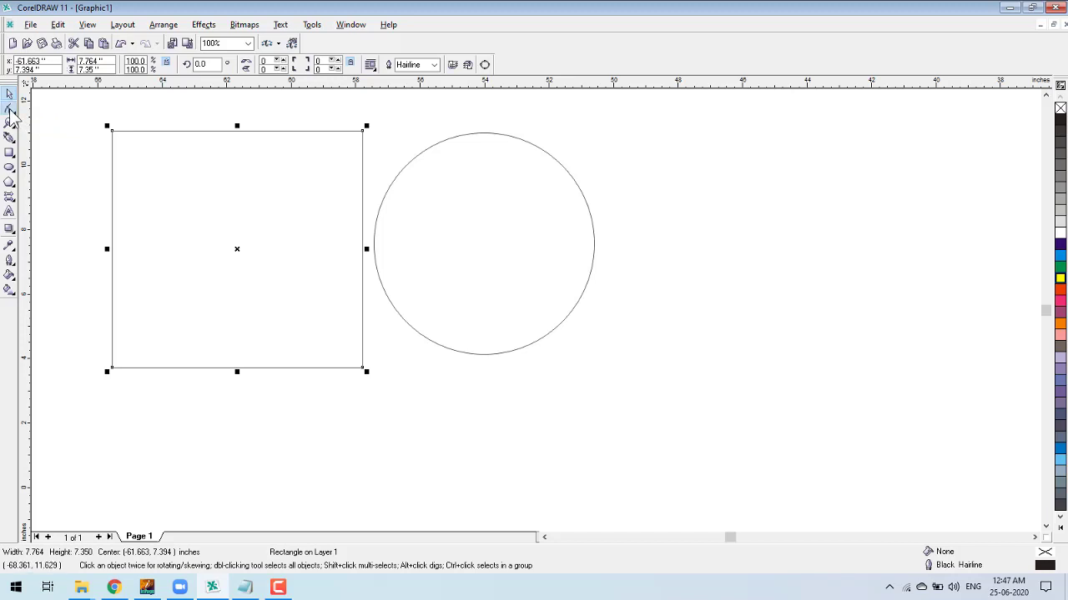
pyautogui.click(10, 110)
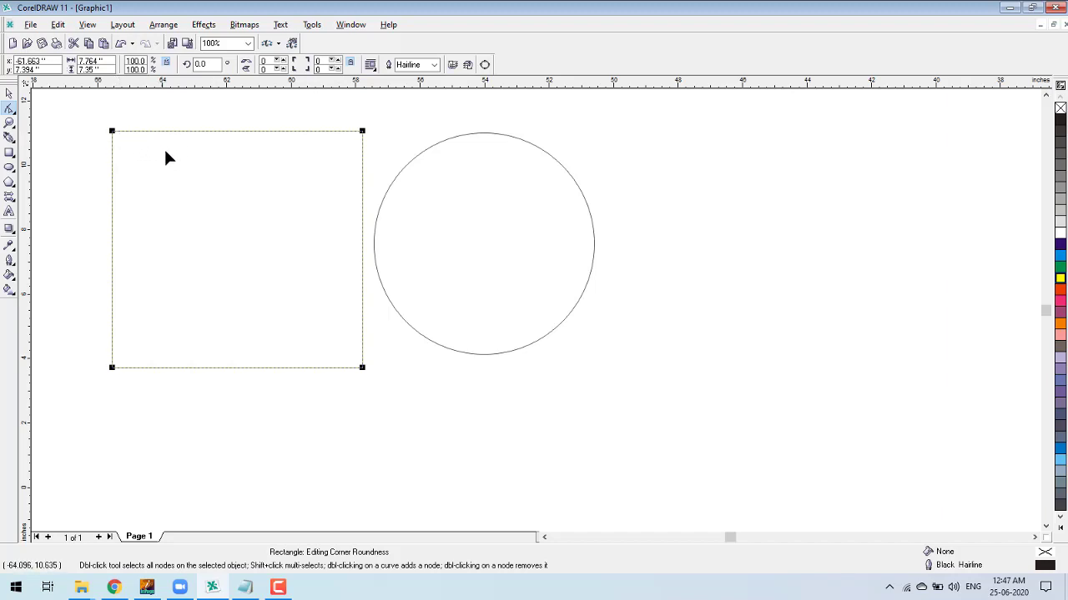
pyautogui.moveTo(114, 132); pyautogui.dragTo(151, 171)
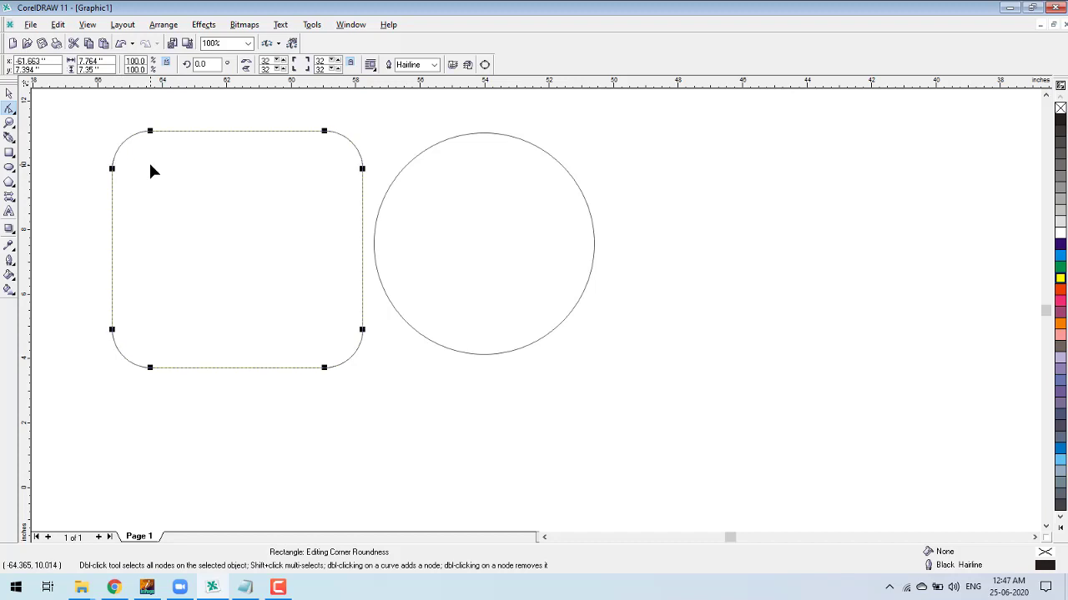
pyautogui.press('space')
pyautogui.click(636, 225)
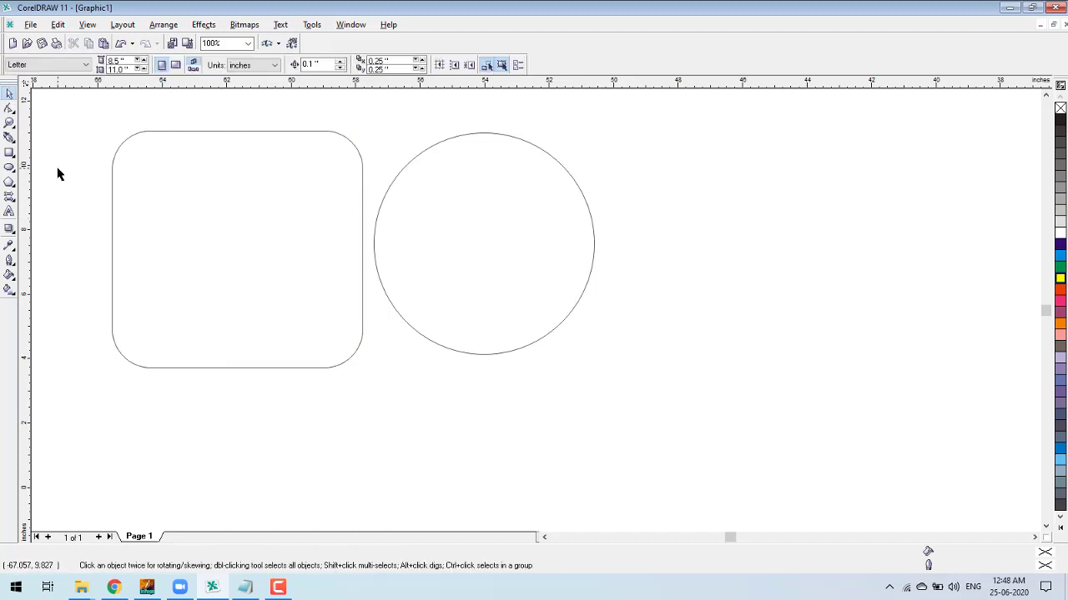
# - Draw a rectangle about 8.26 by 3.67 inches to the right of the circle and round all its corners to about 41
pyautogui.click(10, 153)
pyautogui.moveTo(633, 159); pyautogui.dragTo(899, 276)
pyautogui.click(9, 108)
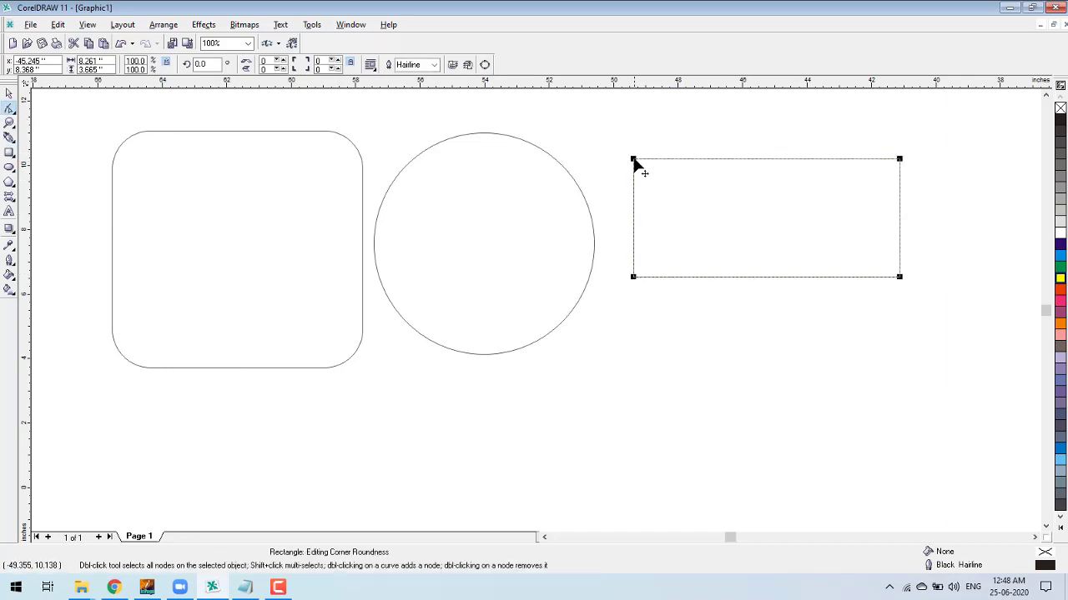
pyautogui.moveTo(634, 160); pyautogui.dragTo(657, 175)
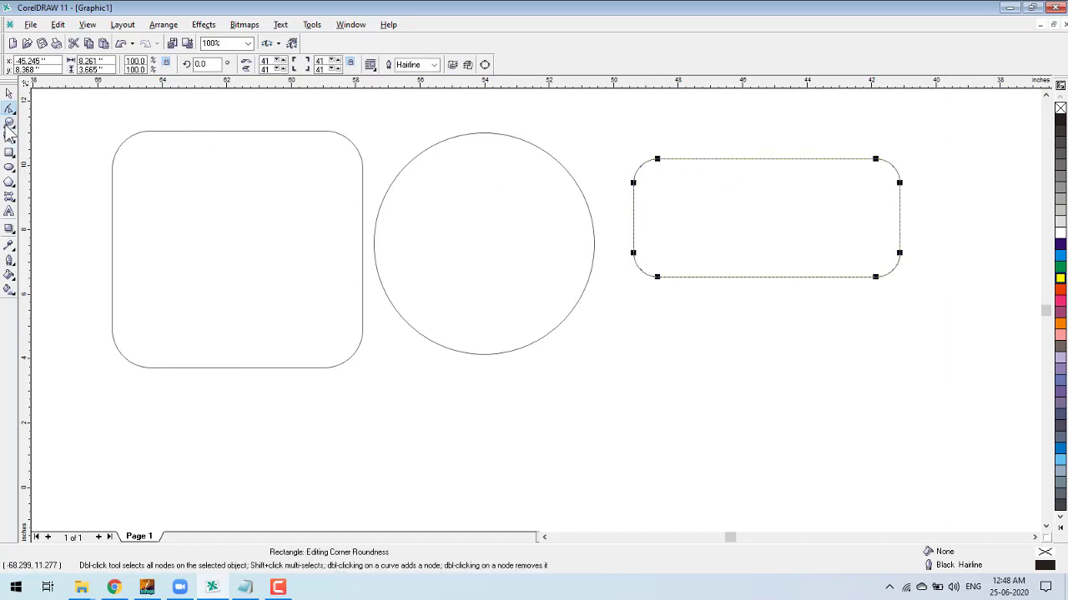
# - Draw a rectangle about 8.01 by 3.56 inches below the wide rounded one and round only its upper-left corner to 100
pyautogui.click(9, 153)
pyautogui.moveTo(642, 306); pyautogui.dragTo(901, 422)
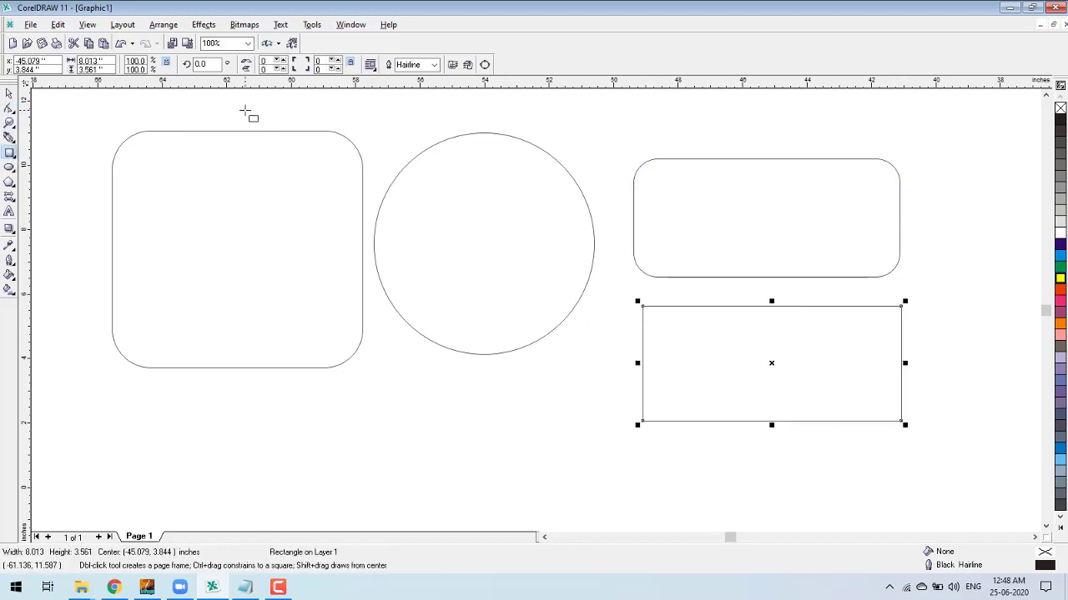
pyautogui.click(9, 110)
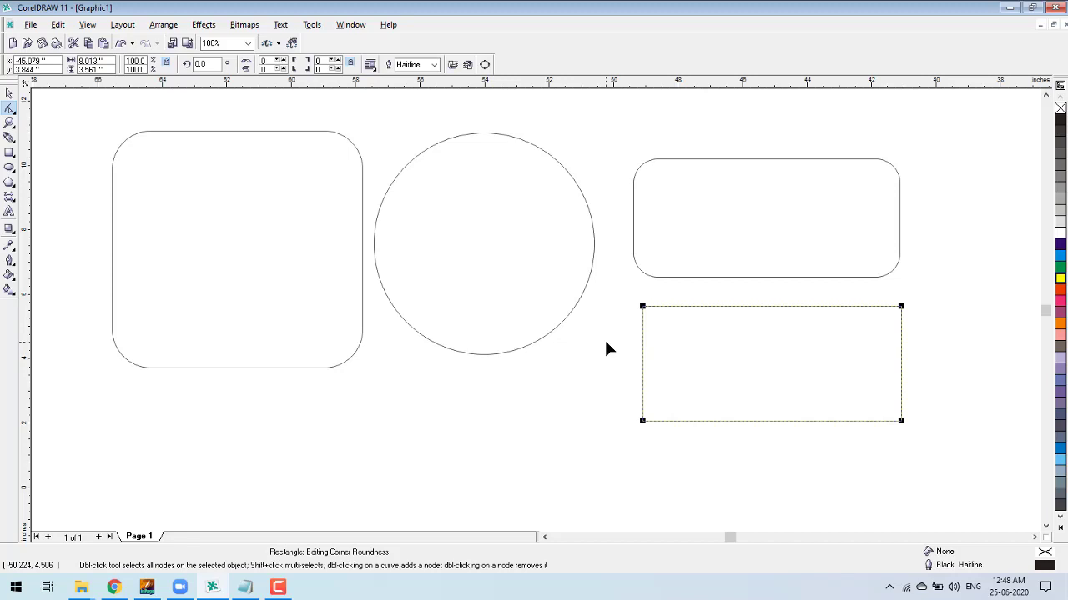
pyautogui.click(643, 307)
pyautogui.moveTo(643, 307); pyautogui.dragTo(703, 352)
pyautogui.press('space')
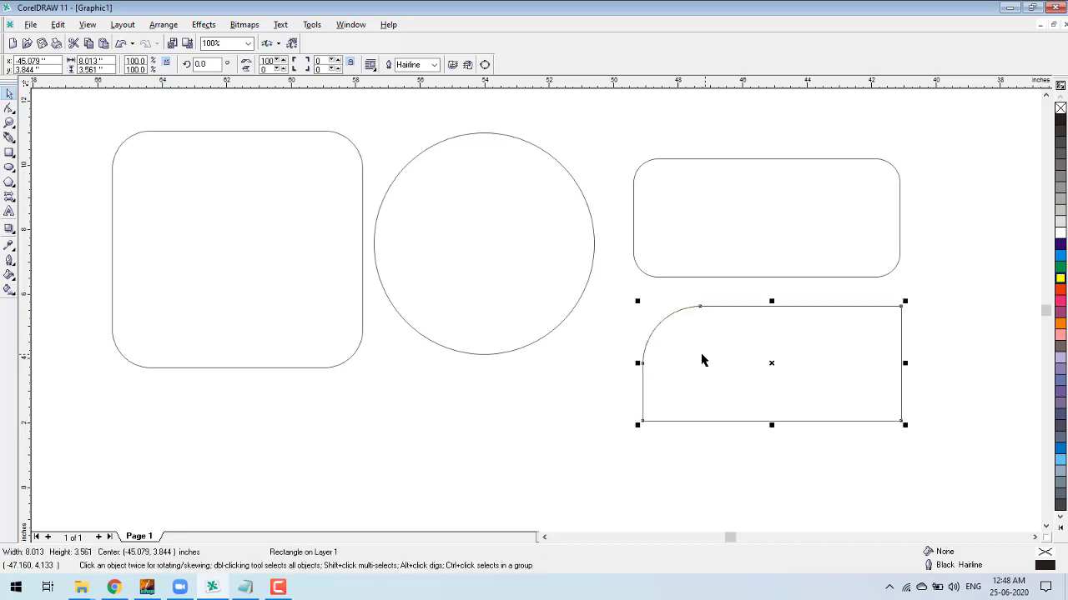
pyautogui.click(567, 401)
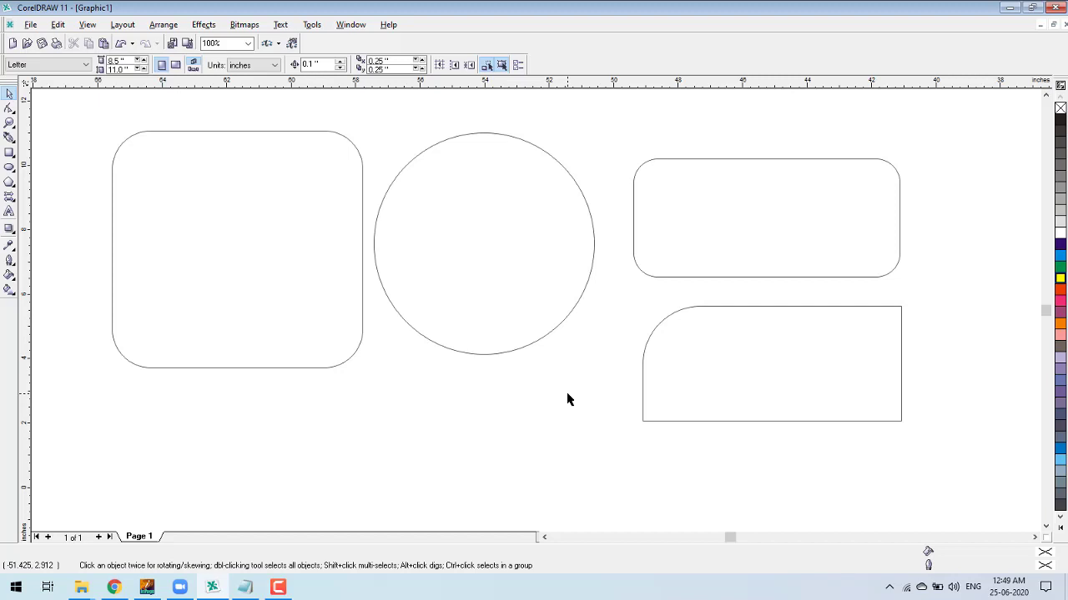
# - Fill the large rounded square with blue, the wide rounded rectangle with red and the single-rounded-corner rectangle with dark purple
pyautogui.click(298, 242)
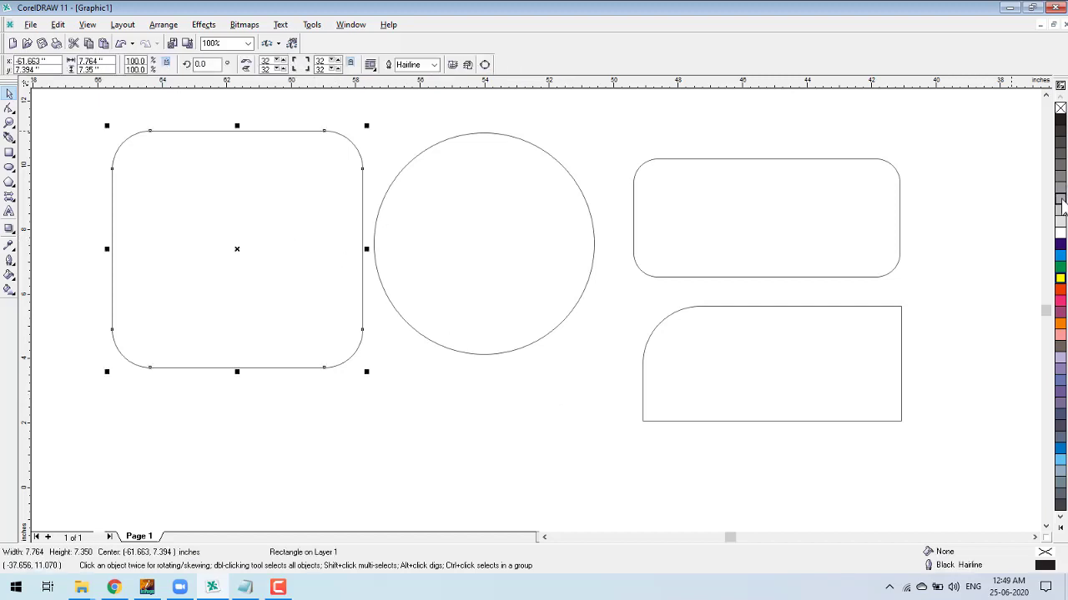
pyautogui.click(1060, 256)
pyautogui.click(889, 250)
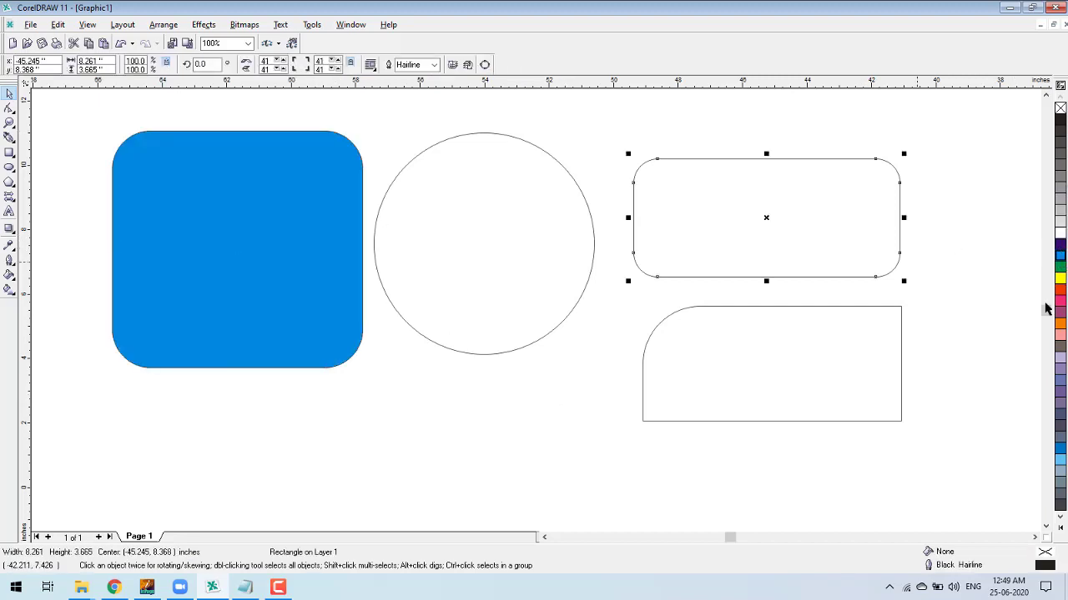
pyautogui.click(1060, 290)
pyautogui.click(770, 390)
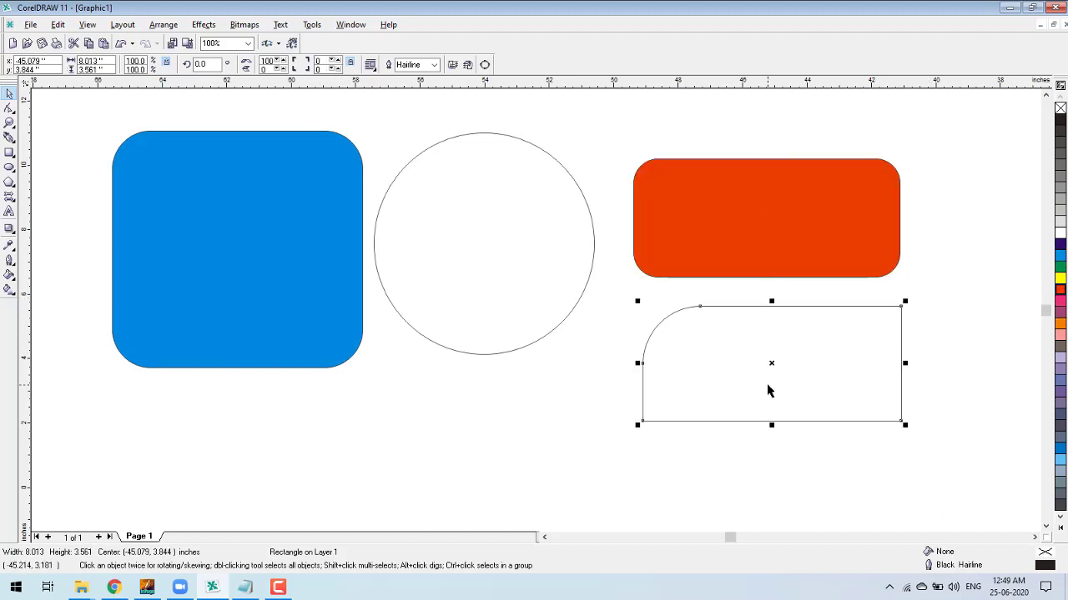
pyautogui.click(997, 231)
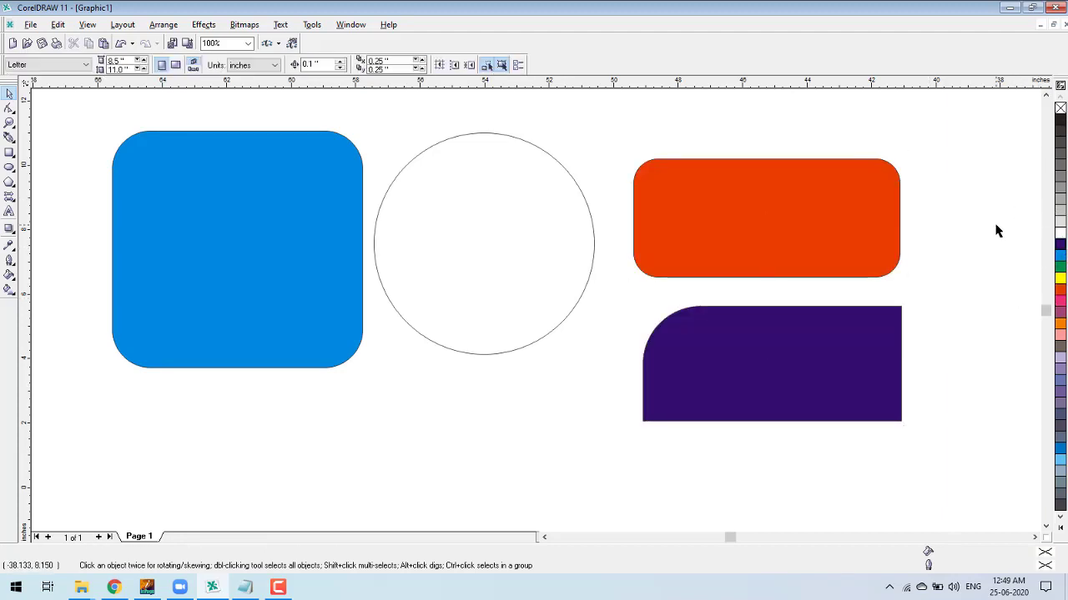
# - Draw a rectangle about 6.81 by 6.54 inches in an empty area of the workspace
pyautogui.click(665, 538)
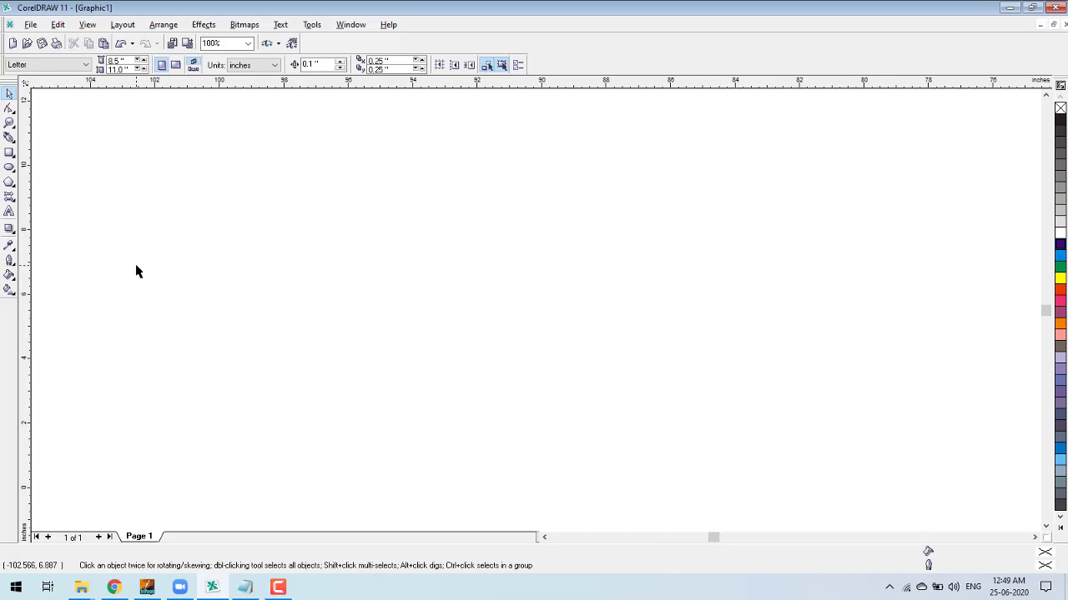
pyautogui.click(10, 153)
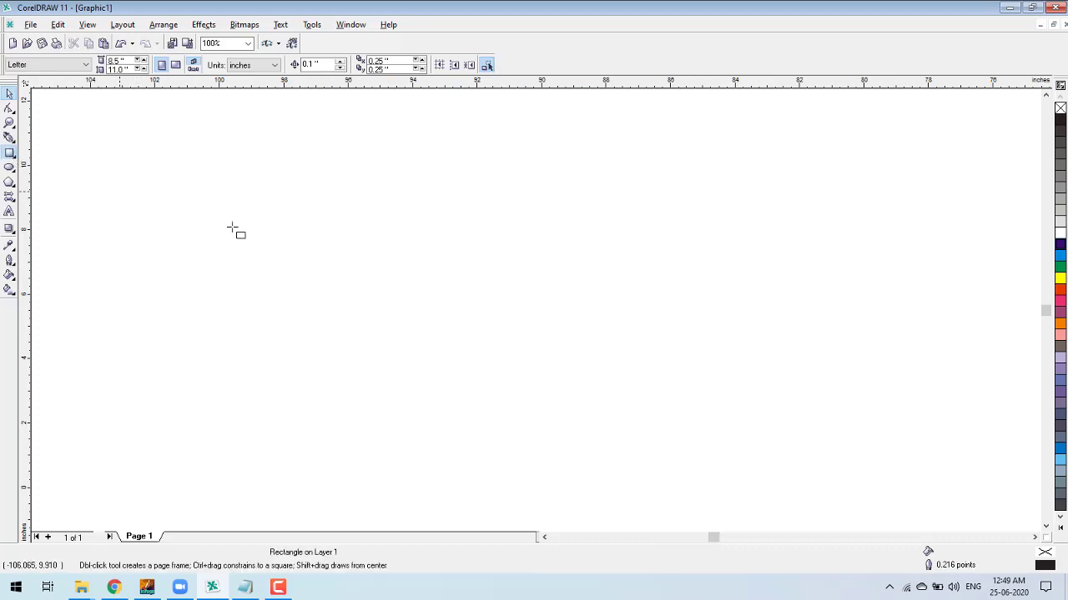
pyautogui.moveTo(183, 163); pyautogui.dragTo(402, 374)
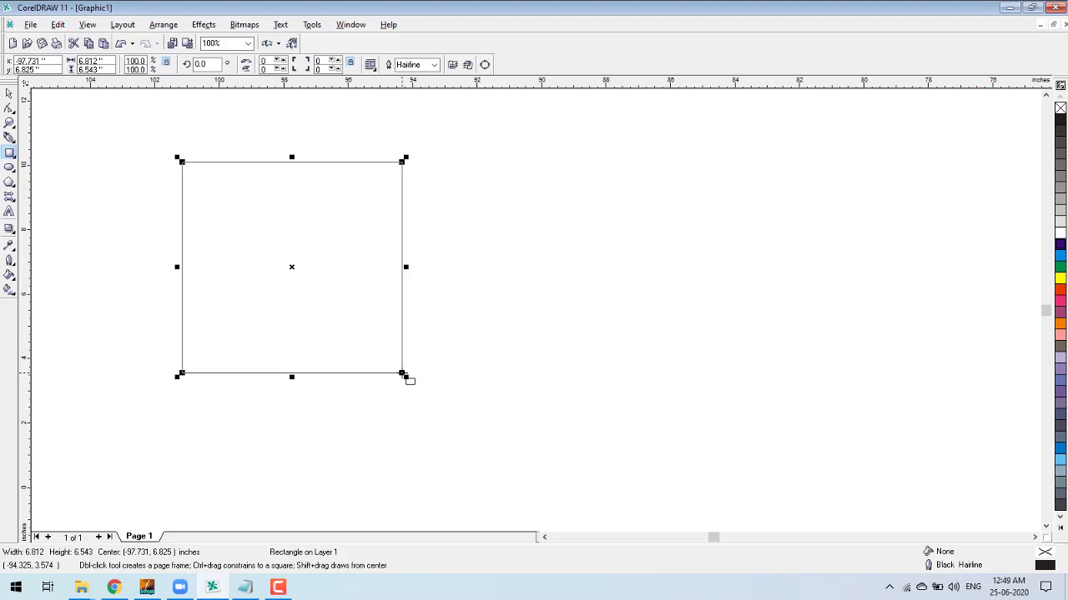
pyautogui.press('space')
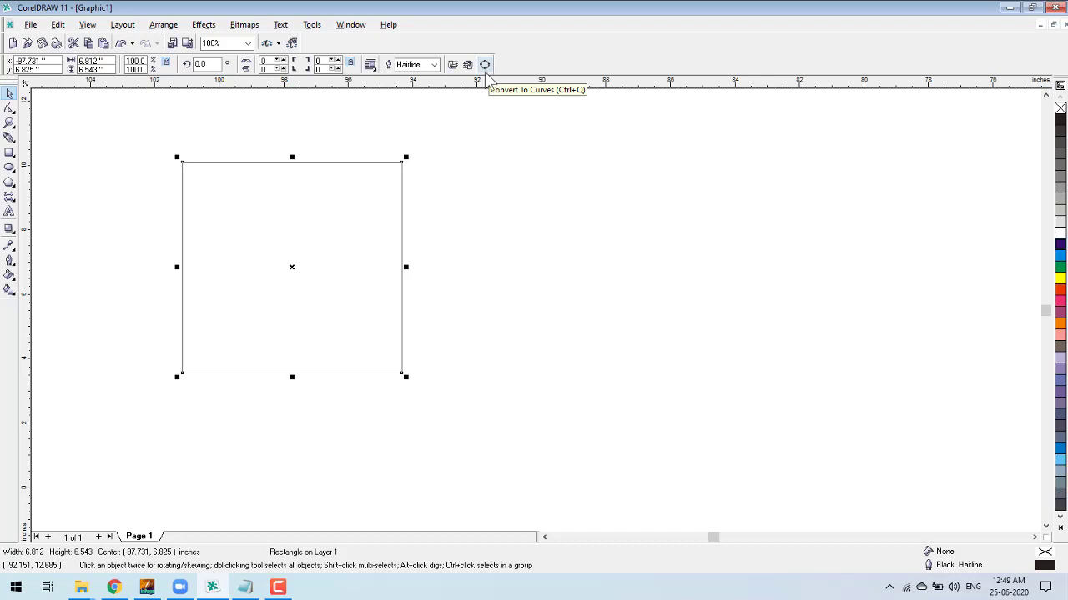
pyautogui.click(164, 25)
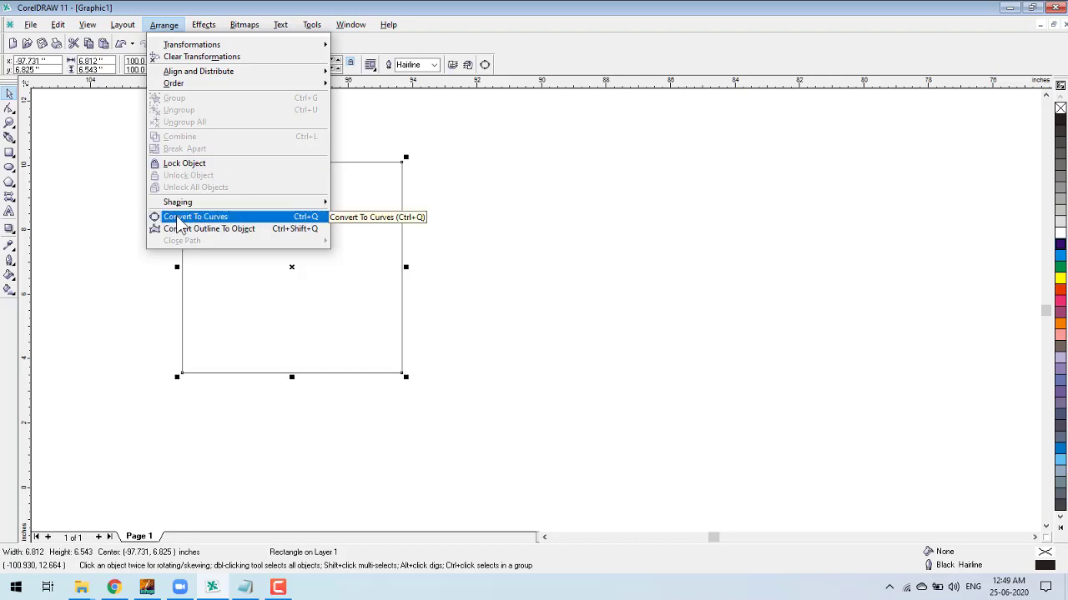
pyautogui.click(592, 203)
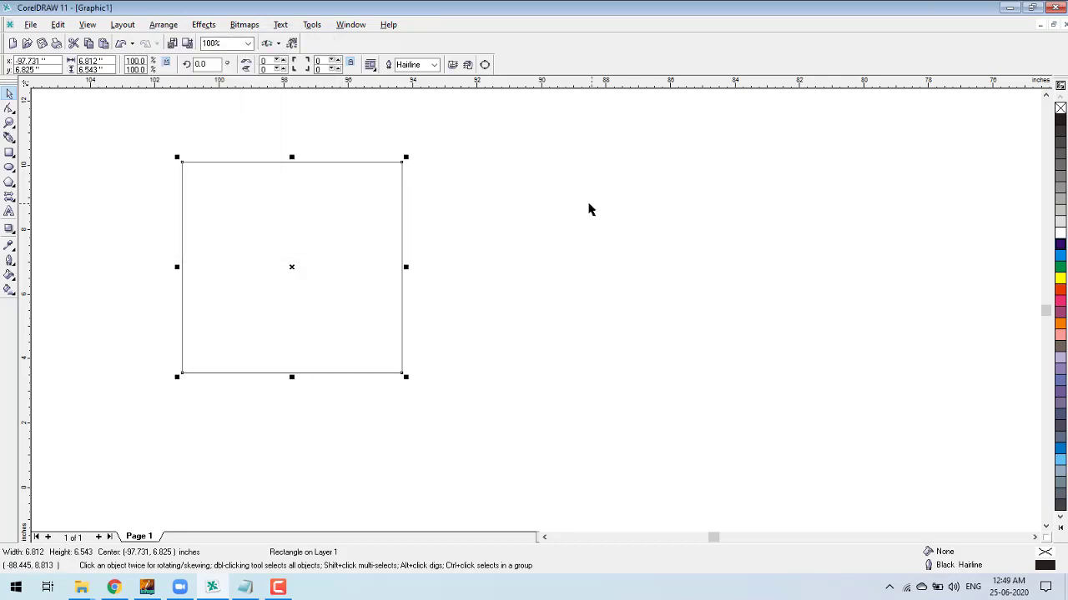
pyautogui.click(549, 203)
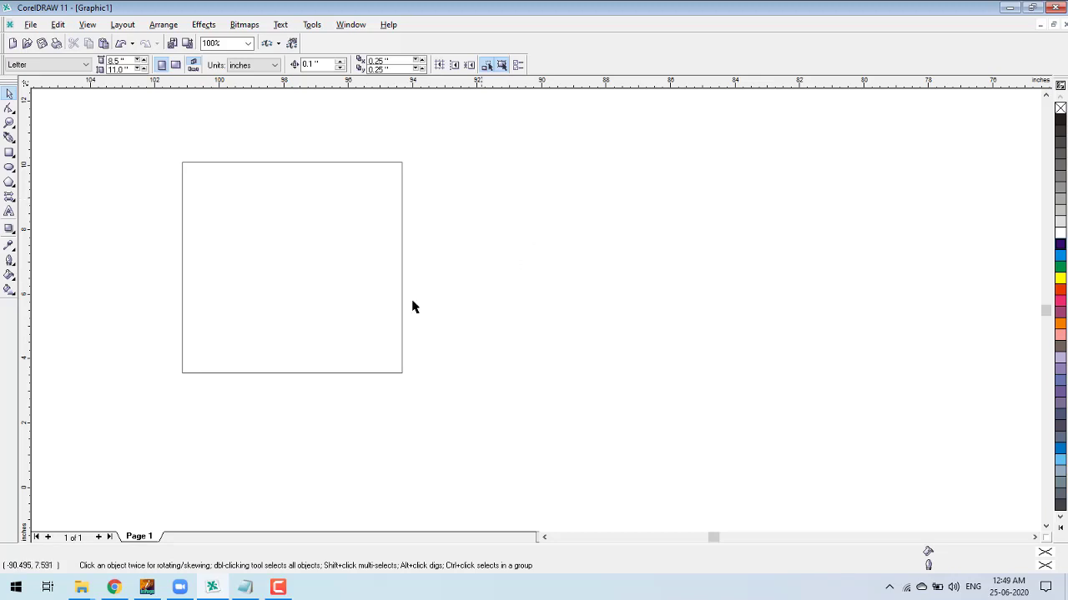
pyautogui.click(252, 271)
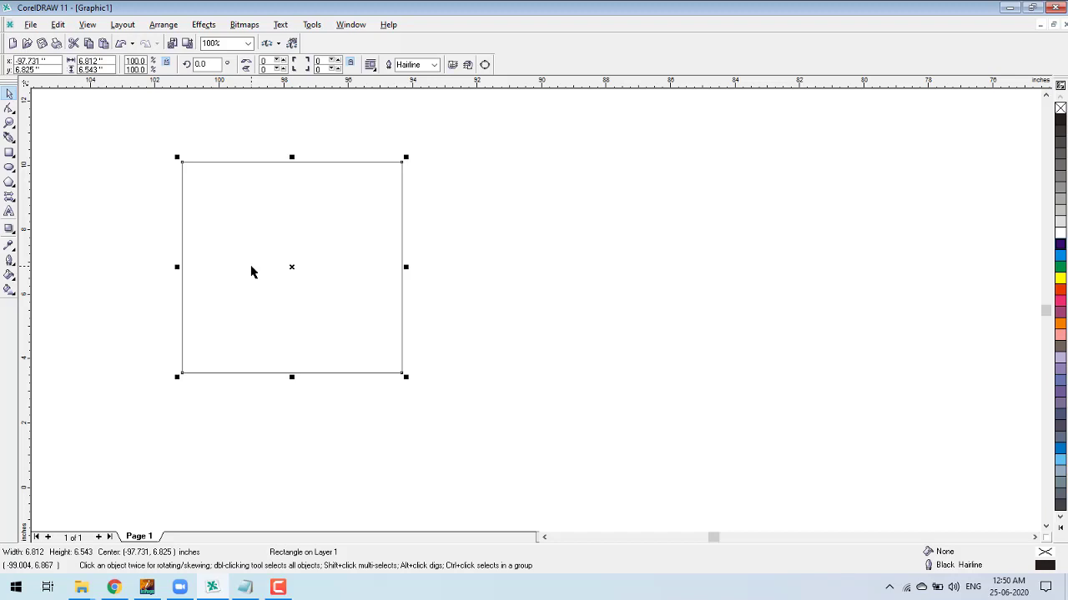
pyautogui.rightClick(242, 172)
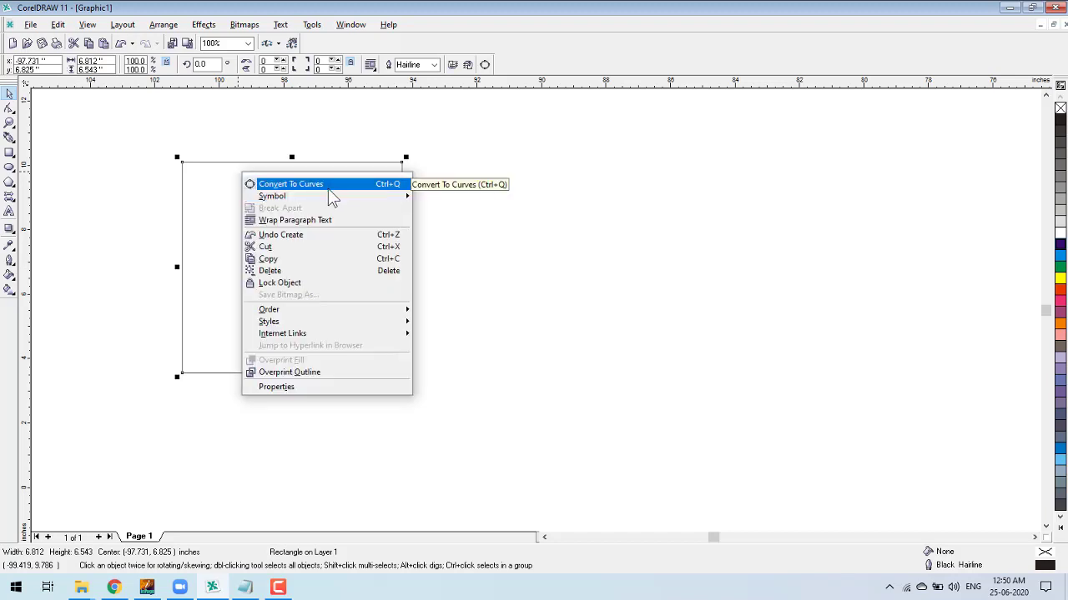
pyautogui.click(208, 209)
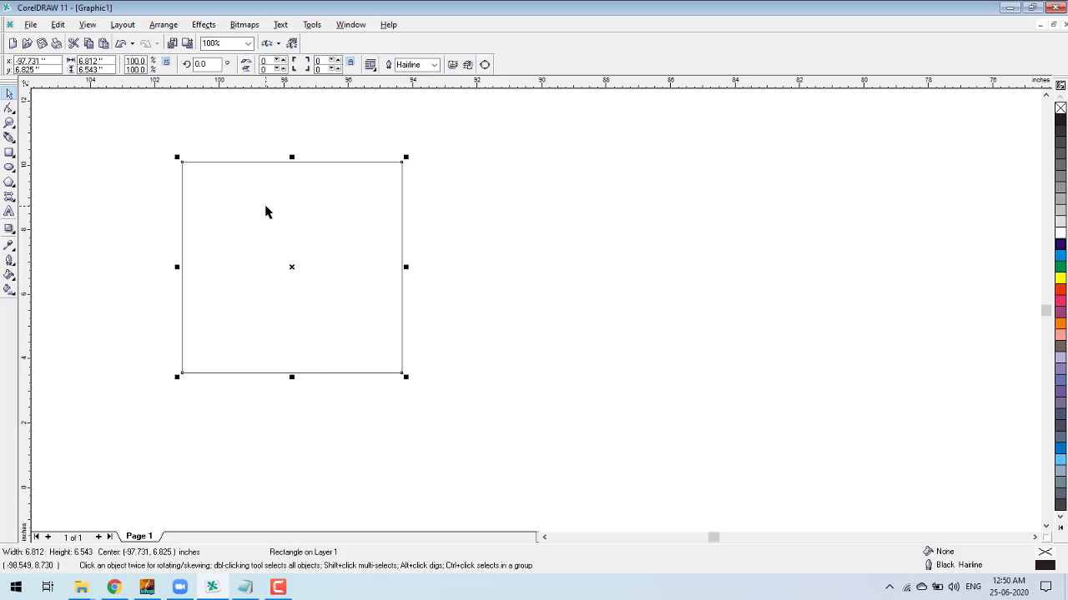
# - Convert the new rectangle to curves and activate the Shape tool for editing its nodes
pyautogui.hotkey('ctrl', 'q')
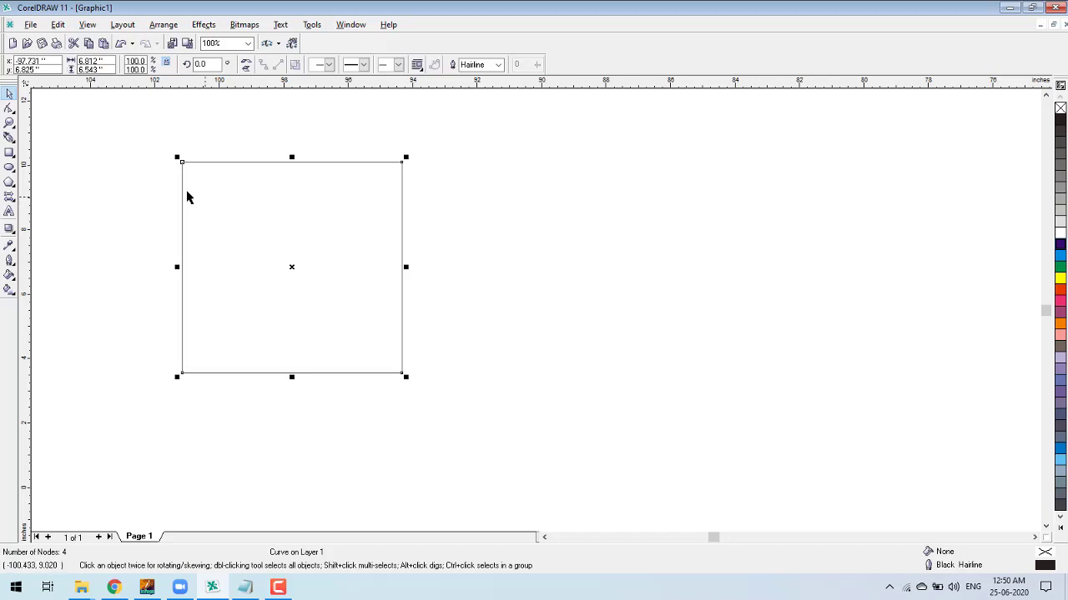
pyautogui.click(9, 109)
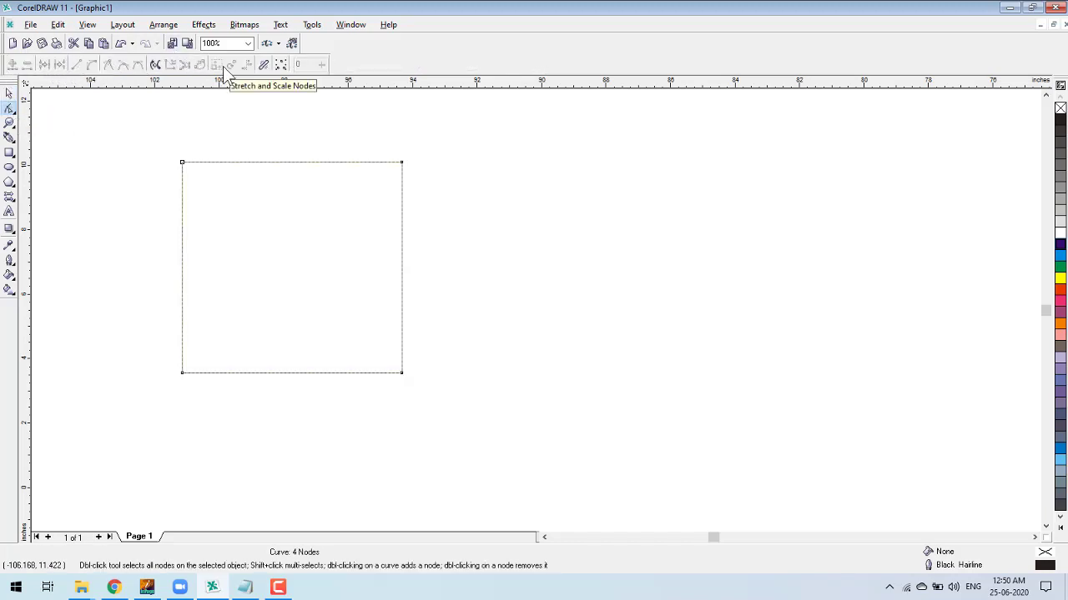
# - Start an artistic text block beside the square, enlarge it to about 120 points and enter "Add Nodes" as its first line
pyautogui.click(9, 214)
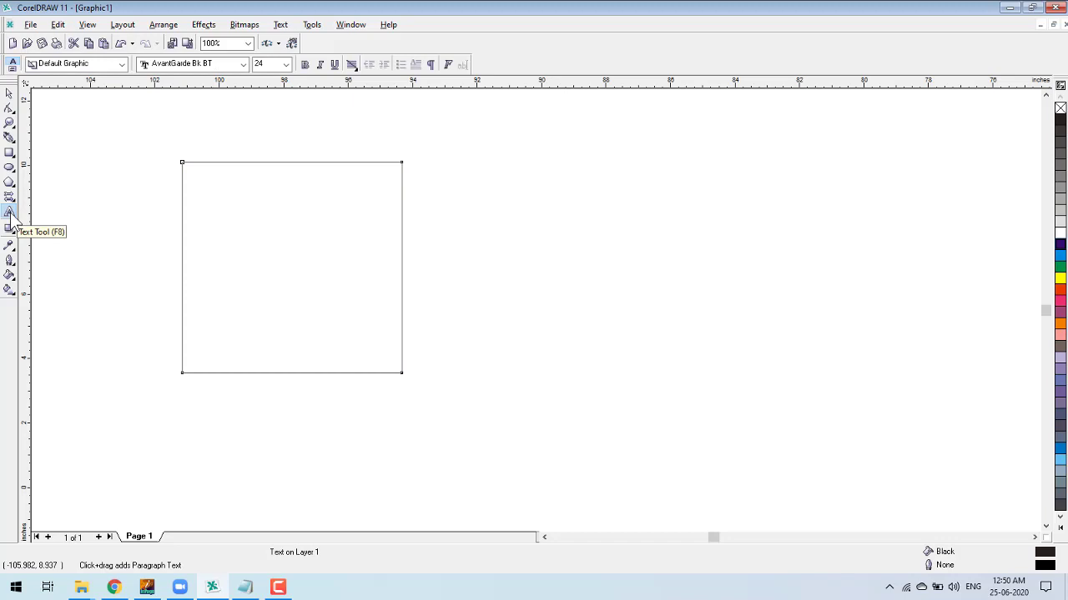
pyautogui.click(462, 157)
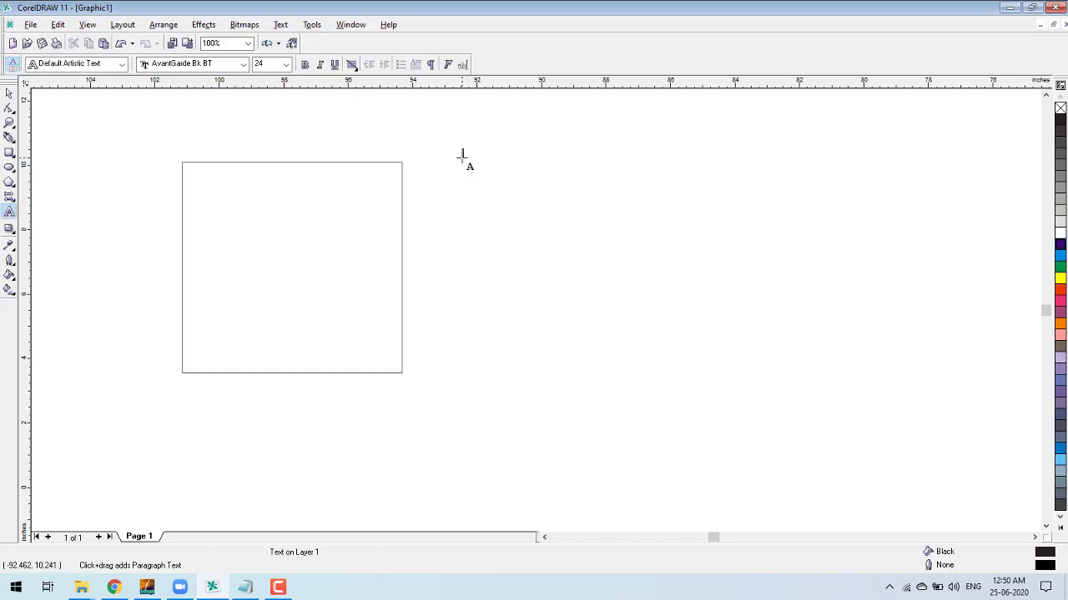
pyautogui.click(462, 157)
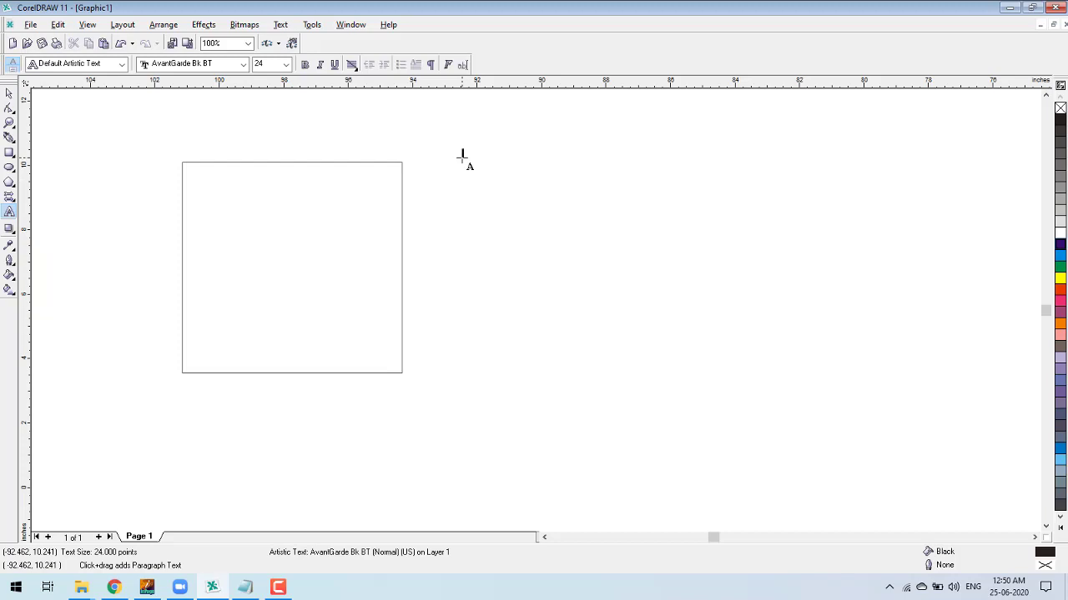
pyautogui.press('ctrl+KP_8')
pyautogui.press('ctrl+KP_8')
pyautogui.press('ctrl+KP_8')
pyautogui.write('Add')
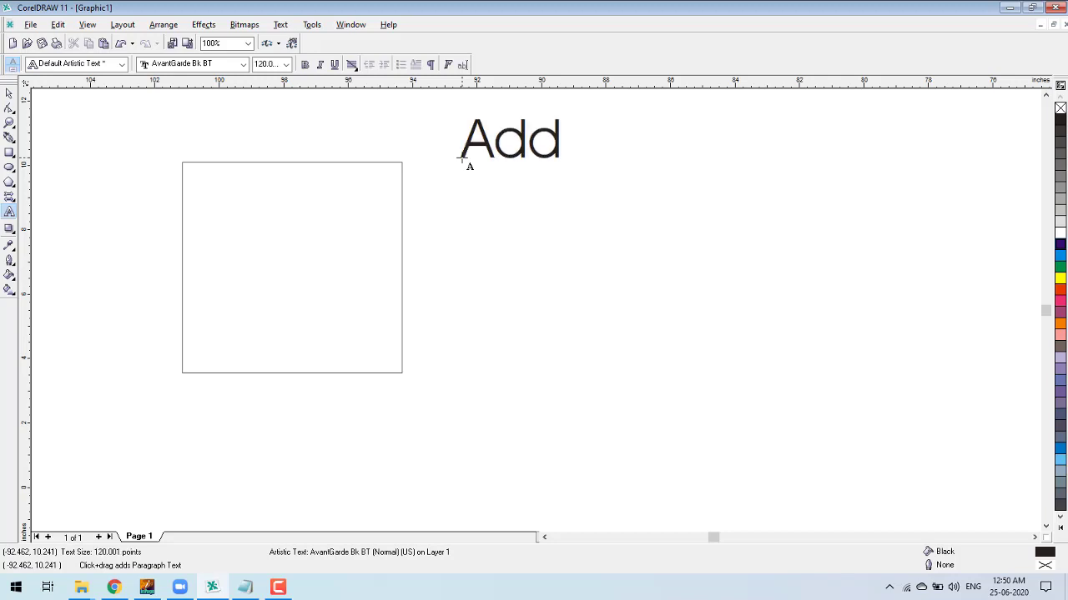
pyautogui.write(' Niot')
pyautogui.press('BackSpace')
pyautogui.press('BackSpace')
pyautogui.press('BackSpace')
pyautogui.write('ode')
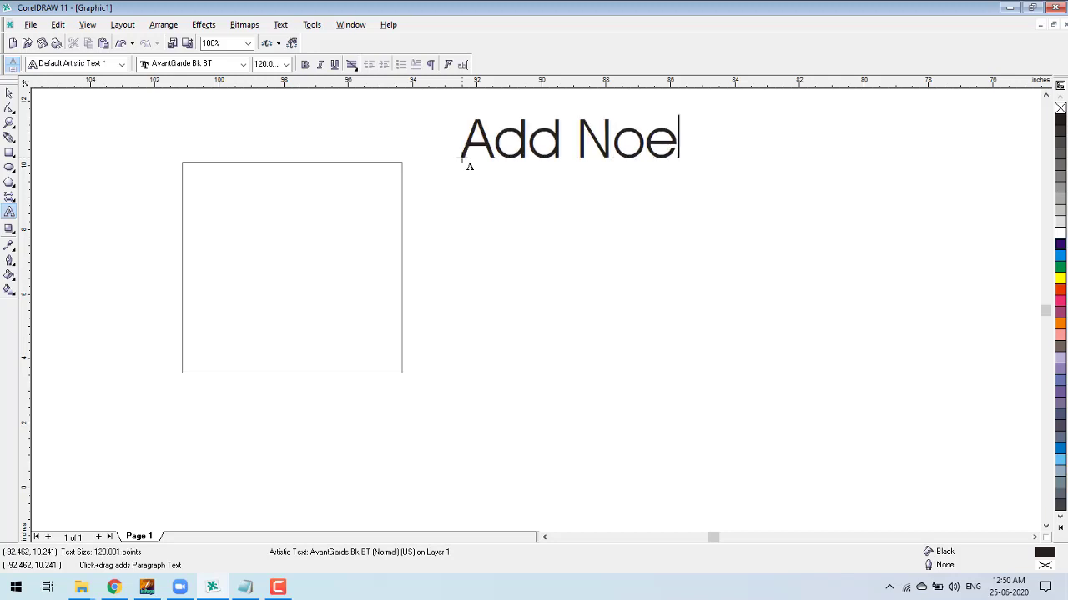
pyautogui.write('s')
pyautogui.press('Return')
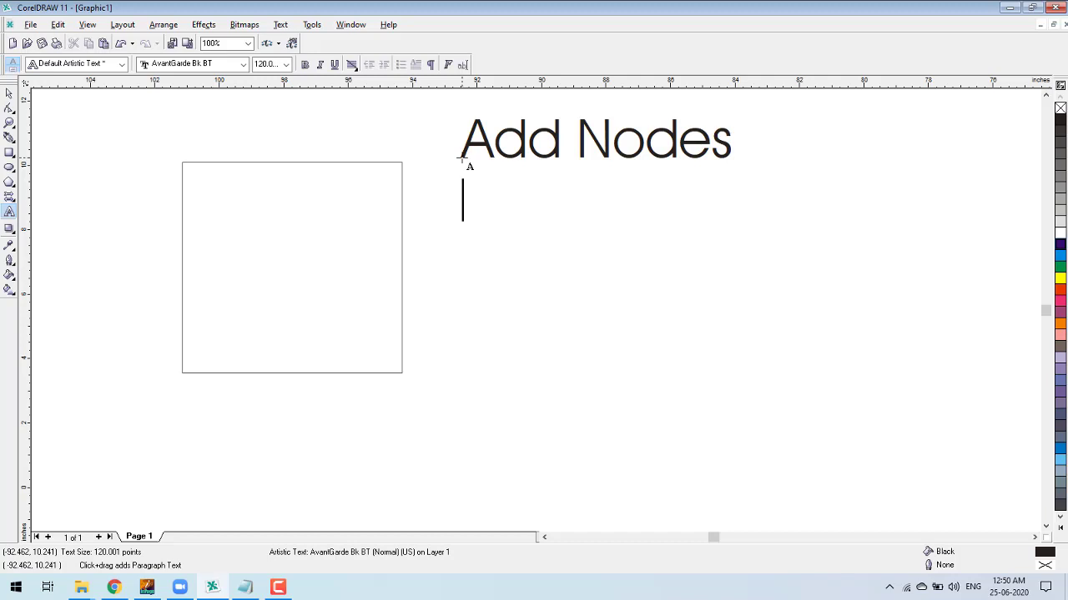
# - Enter "Delete Node s" as the second text line and change the first line to "Add Node s"
pyautogui.write('Deel')
pyautogui.press('BackSpace')
pyautogui.write('te')
pyautogui.press('BackSpace')
pyautogui.press('BackSpace')
pyautogui.press('BackSpace')
pyautogui.press('BackSpace')
pyautogui.write('letre')
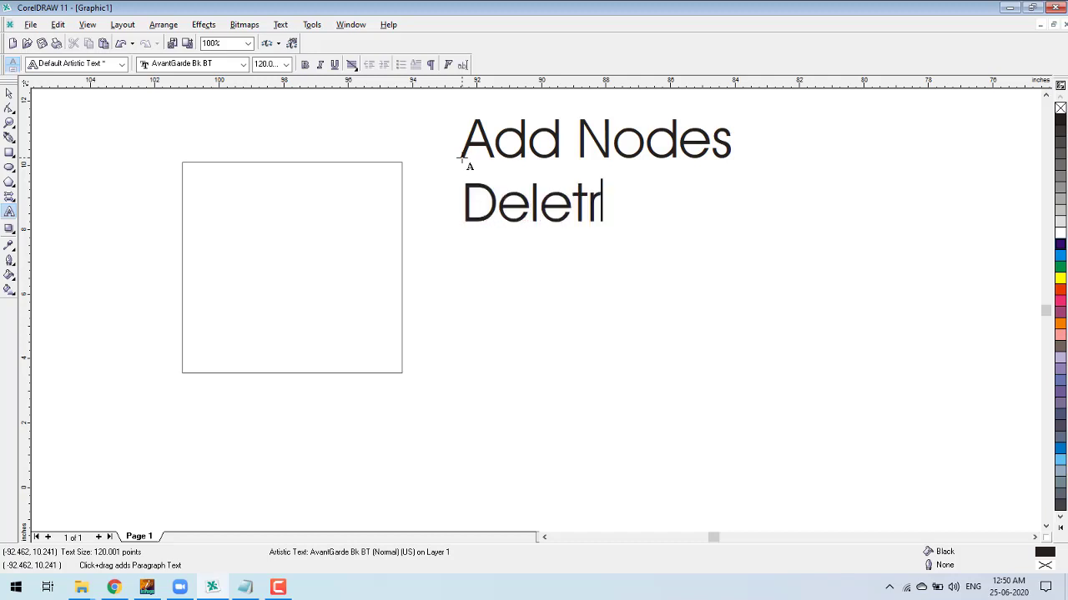
pyautogui.press('BackSpace')
pyautogui.press('BackSpace')
pyautogui.write('e NOde')
pyautogui.press('Return')
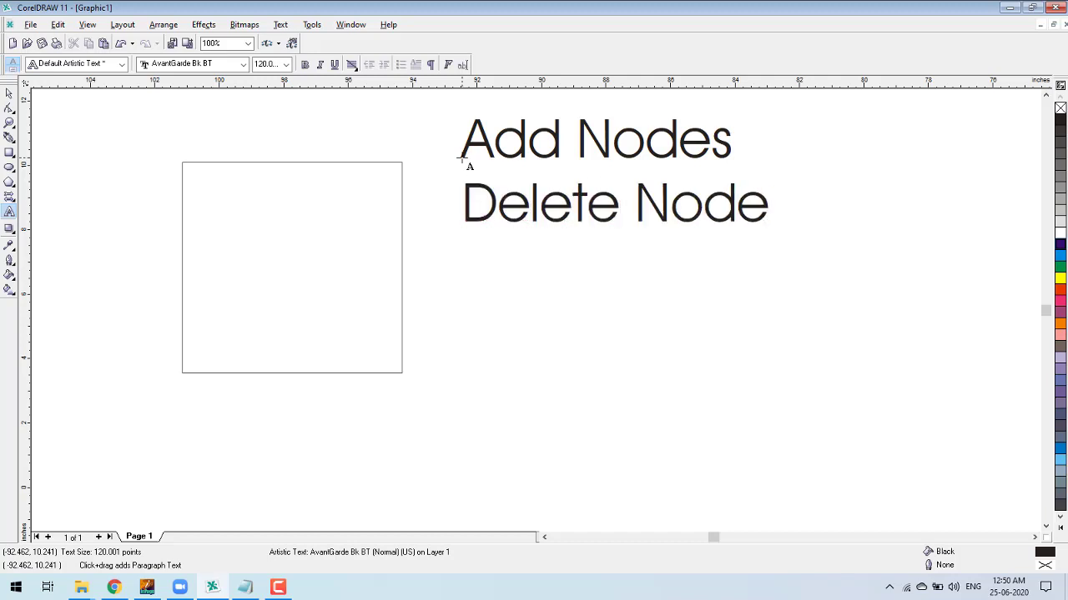
pyautogui.press('BackSpace')
pyautogui.write('s(')
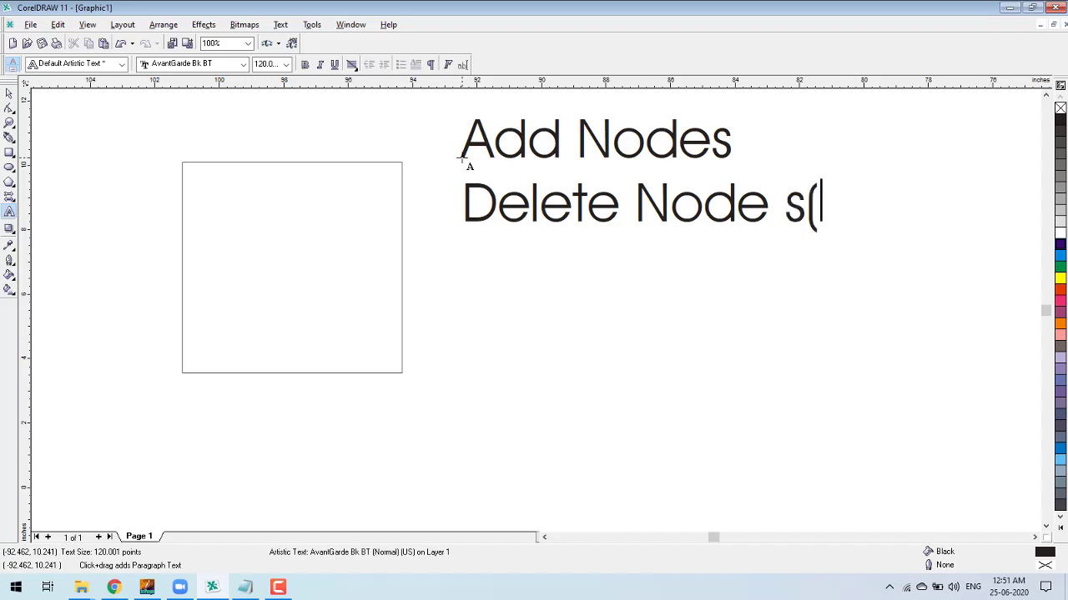
pyautogui.press('BackSpace')
pyautogui.press('Up')
pyautogui.press('Left')
pyautogui.press('Down')
pyautogui.press('Right')
pyautogui.press('Right')
pyautogui.press('Right')
pyautogui.press('Return')
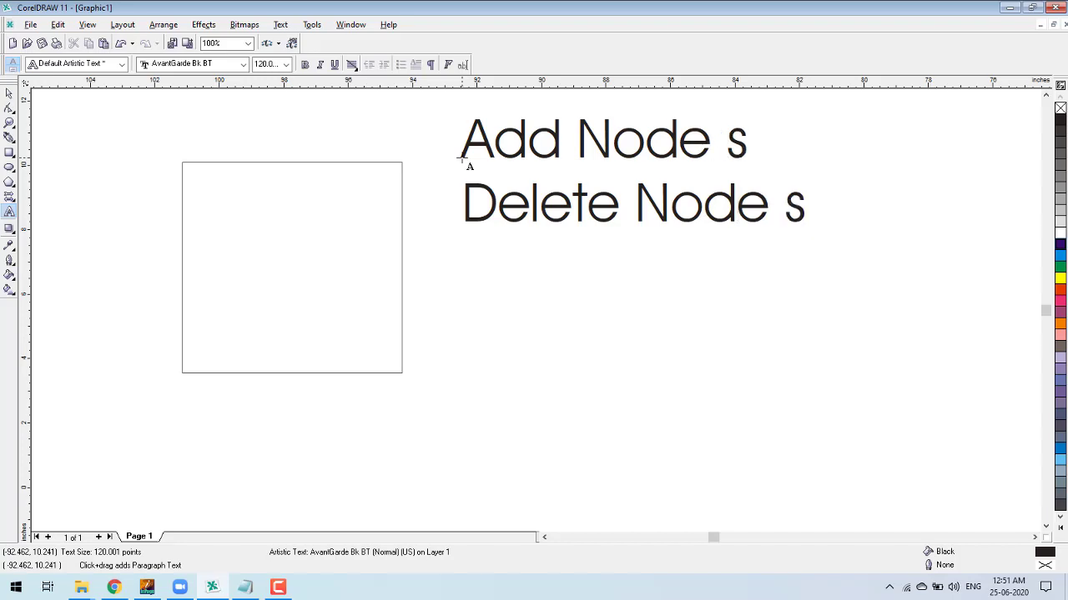
# - Enter "Join two node" as the third line of the text block
pyautogui.write('Join tow')
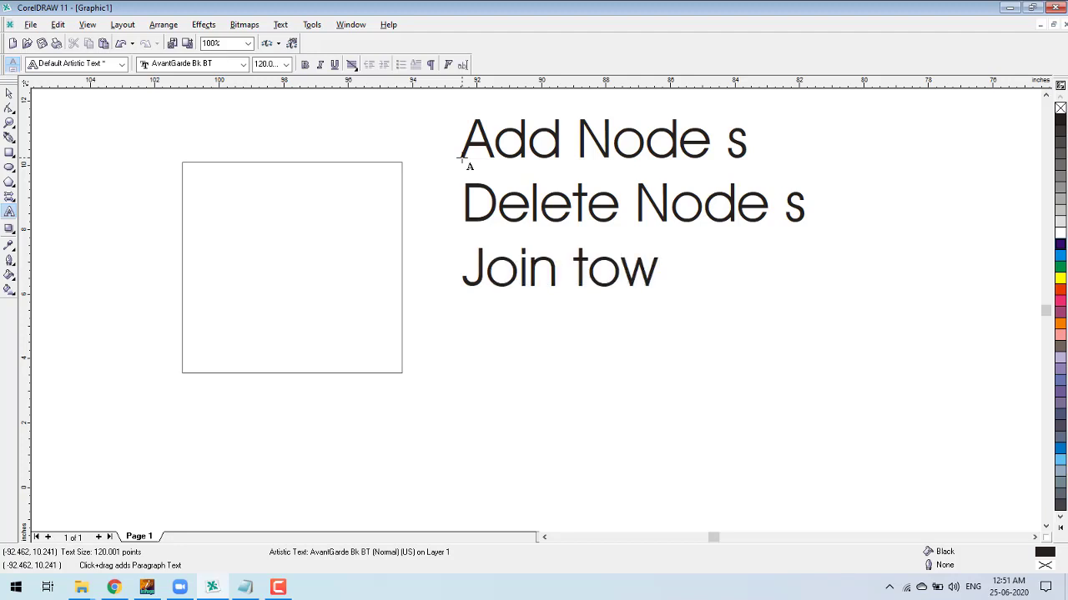
pyautogui.press('BackSpace')
pyautogui.press('BackSpace')
pyautogui.write('o')
pyautogui.press('BackSpace')
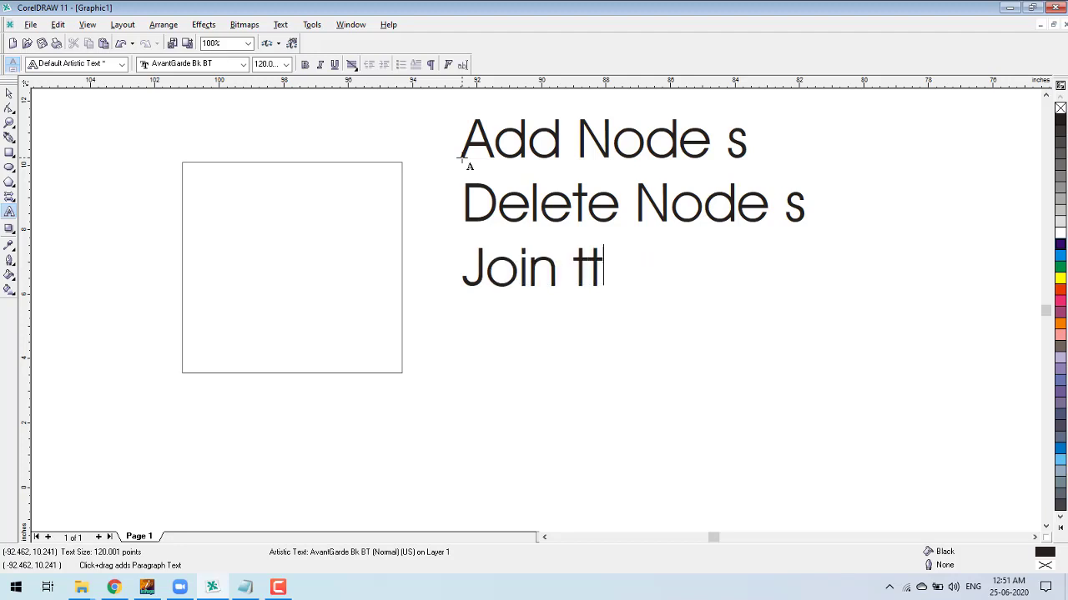
pyautogui.write('w')
pyautogui.press('BackSpace')
pyautogui.write('wo j')
pyautogui.press('BackSpace')
pyautogui.write('node')
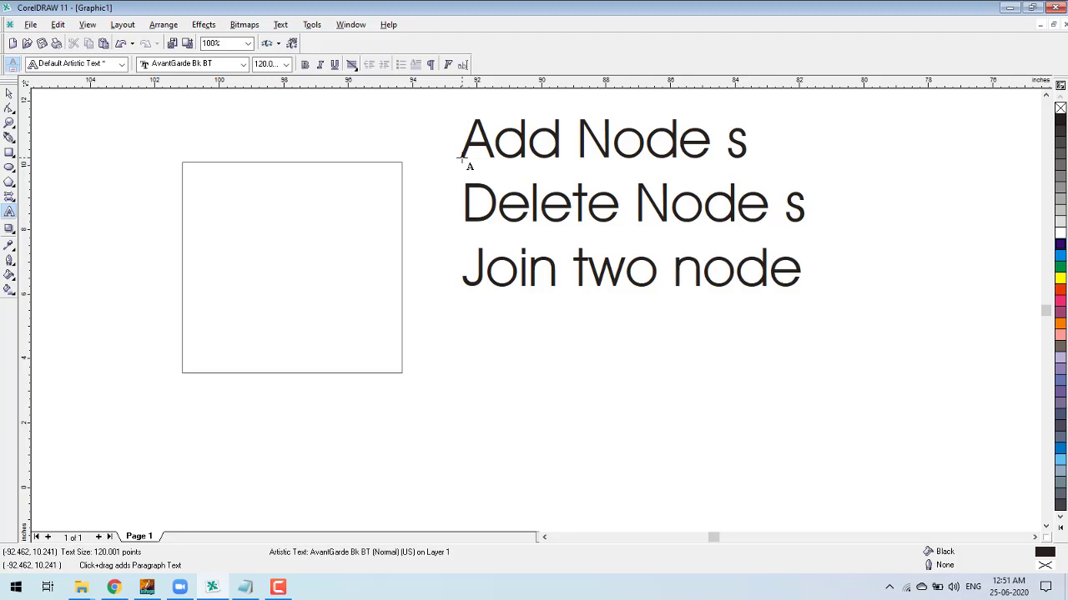
# - Enter "break node" as the fourth line of the text block
pyautogui.press('Return')
pyautogui.write('break niode')
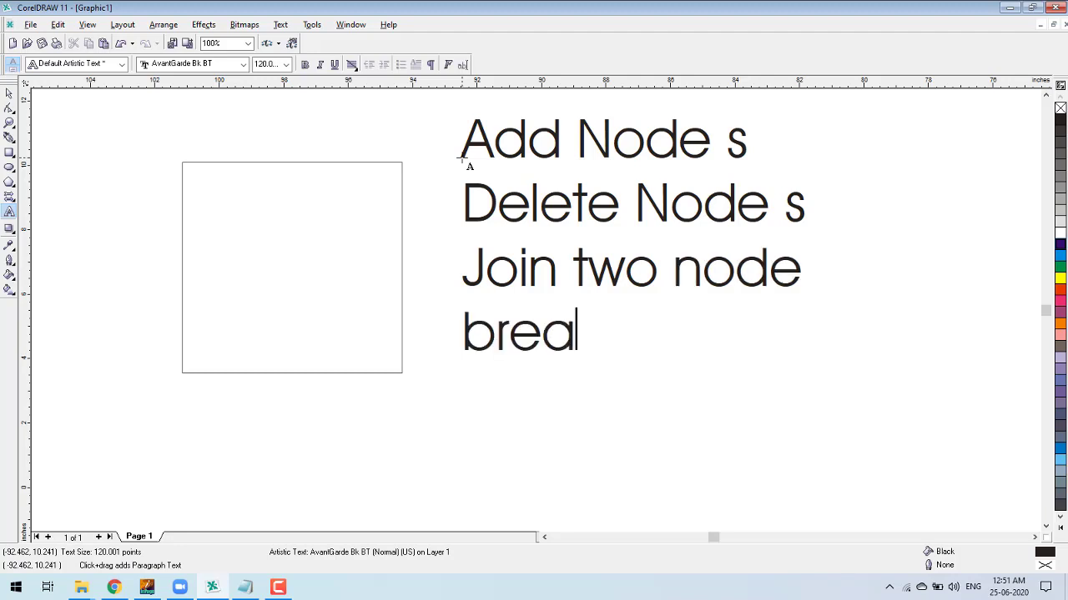
pyautogui.press('BackSpace')
pyautogui.press('BackSpace')
pyautogui.press('BackSpace')
pyautogui.press('BackSpace')
pyautogui.write('ode')
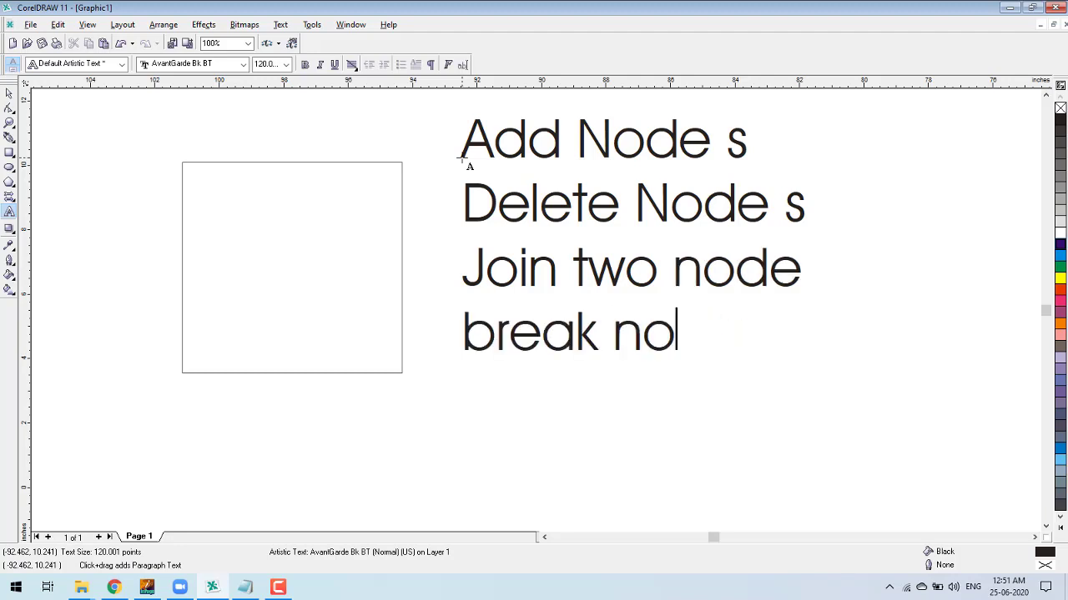
pyautogui.press('Return')
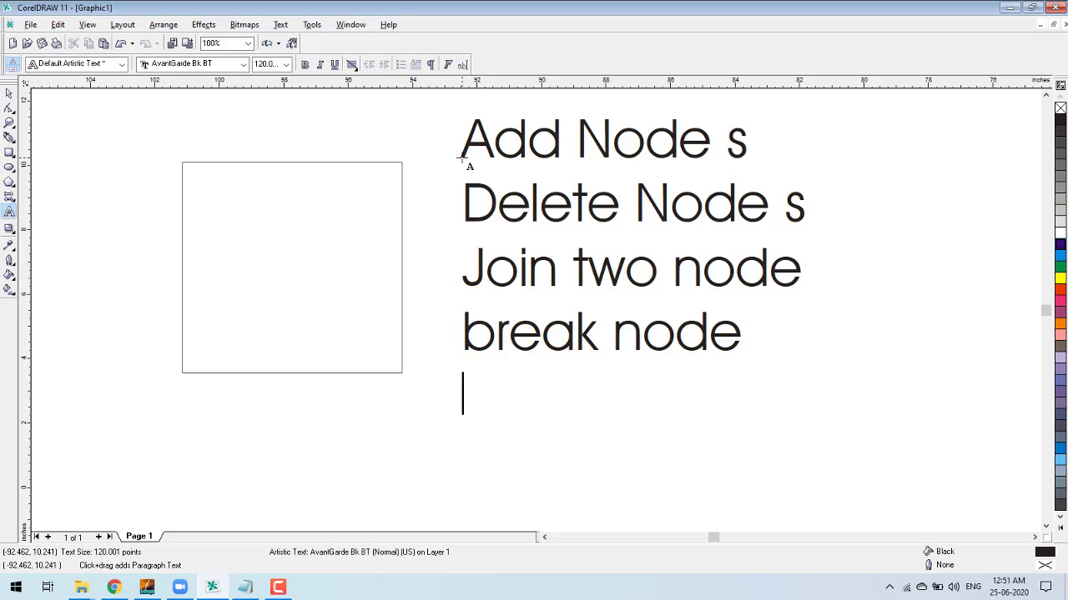
# - Delete the whole text block and reactivate the Shape tool on the square curve
pyautogui.hotkey('ctrl', 'space')
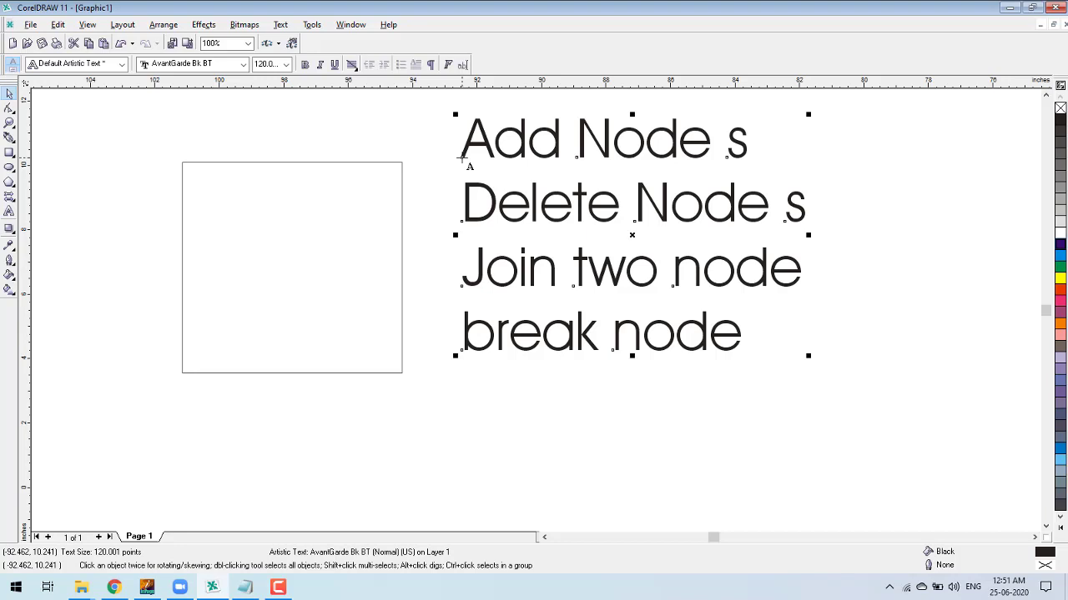
pyautogui.press('Delete')
pyautogui.click(292, 241)
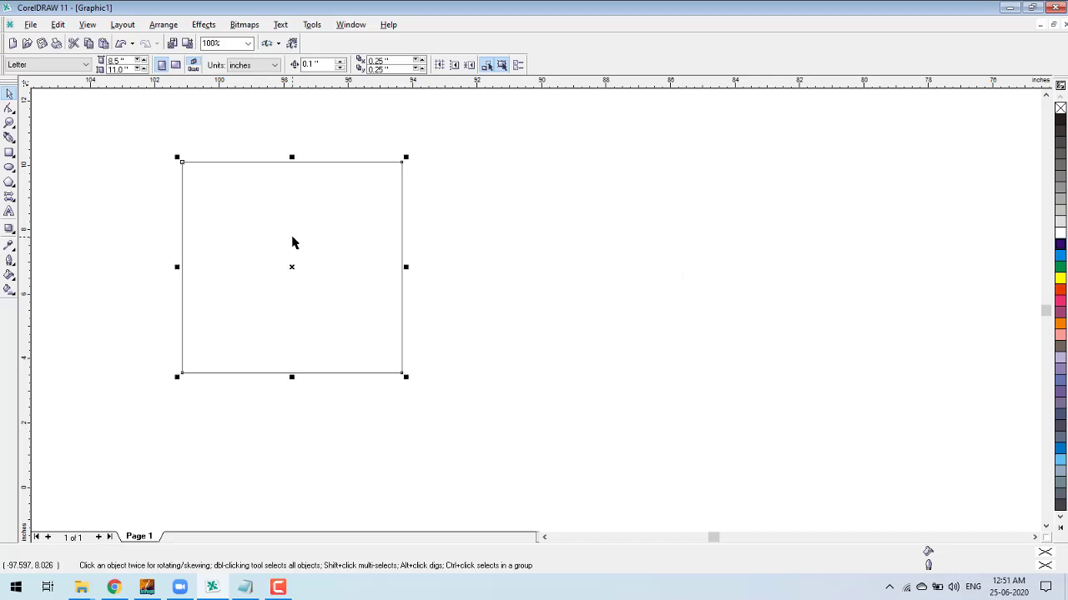
pyautogui.click(11, 112)
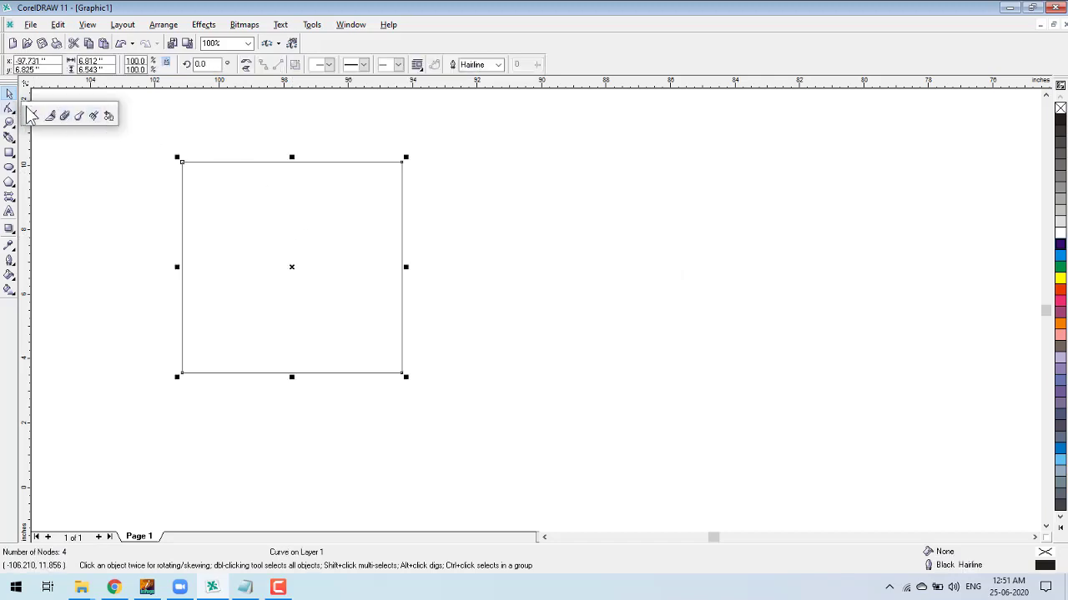
pyautogui.click(34, 115)
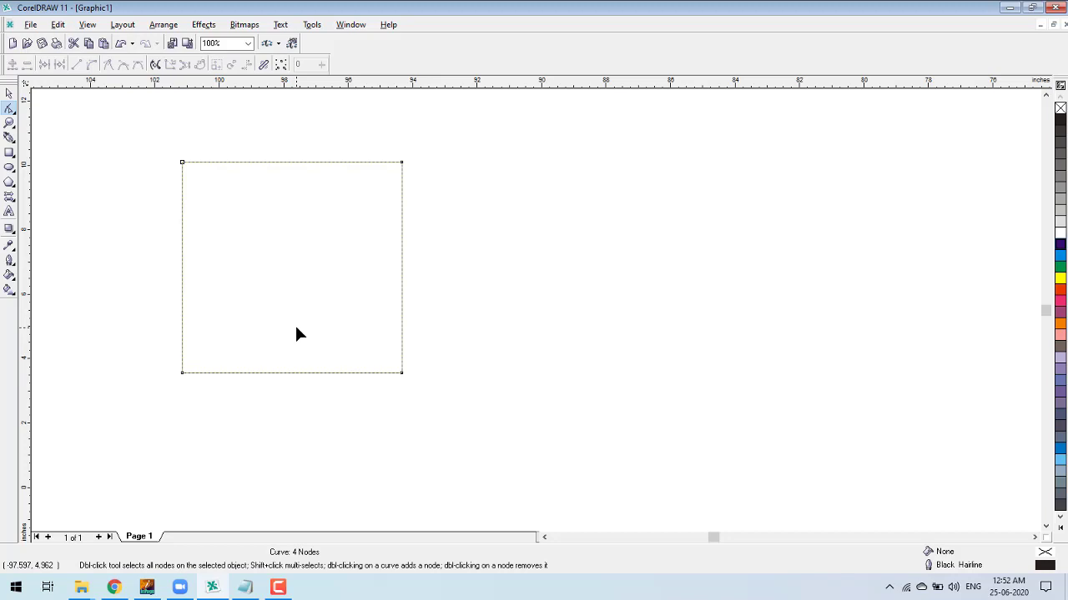
# - Add a node near the middle of the square's top edge
pyautogui.click(286, 163)
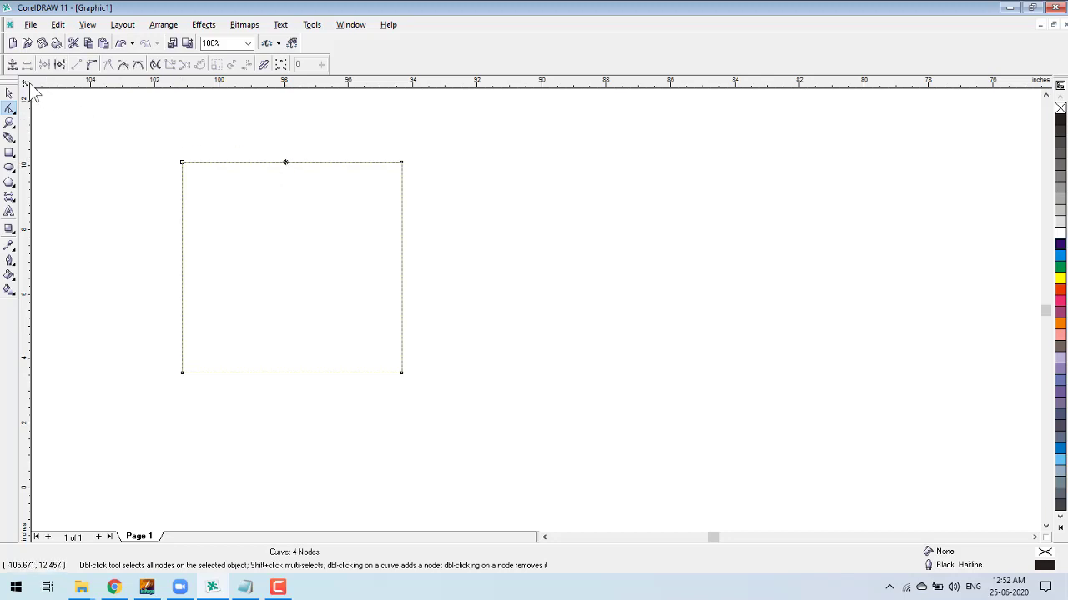
pyautogui.click(14, 71)
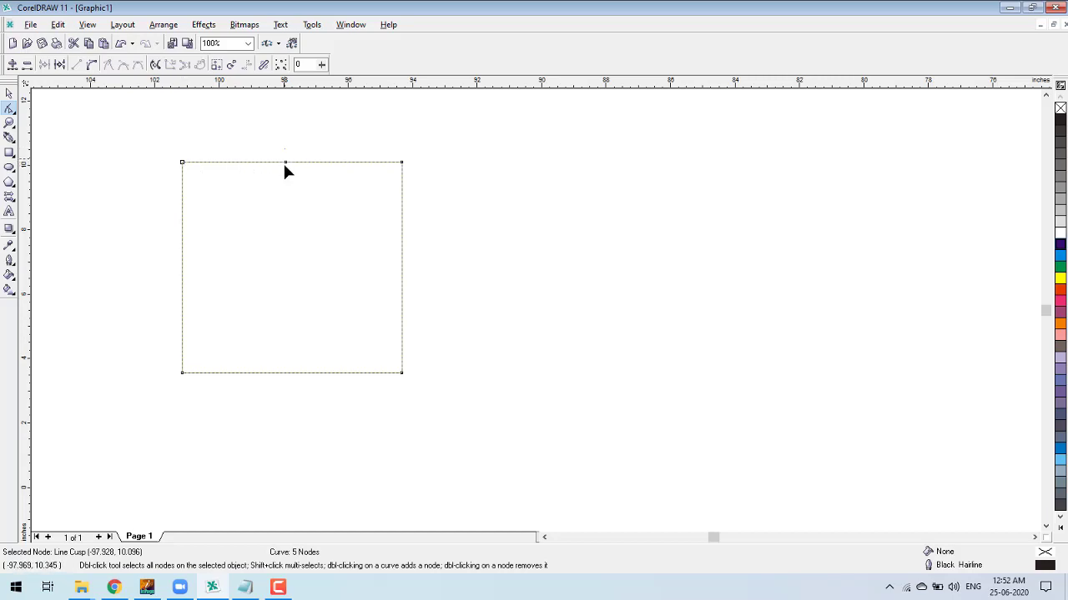
pyautogui.click(356, 140)
pyautogui.moveTo(434, 128); pyautogui.dragTo(281, 188)
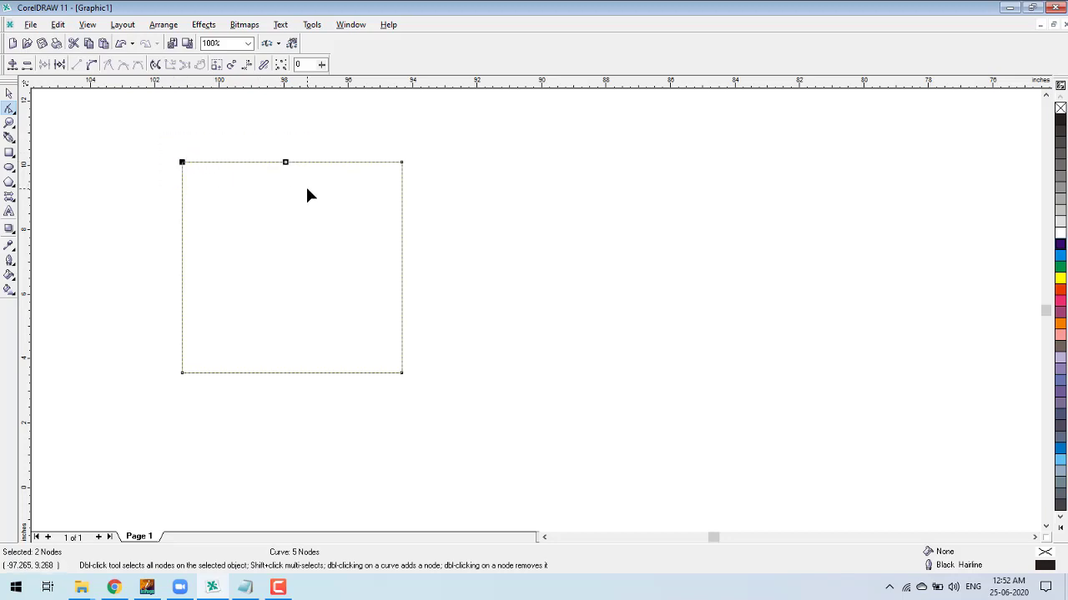
pyautogui.click(307, 189)
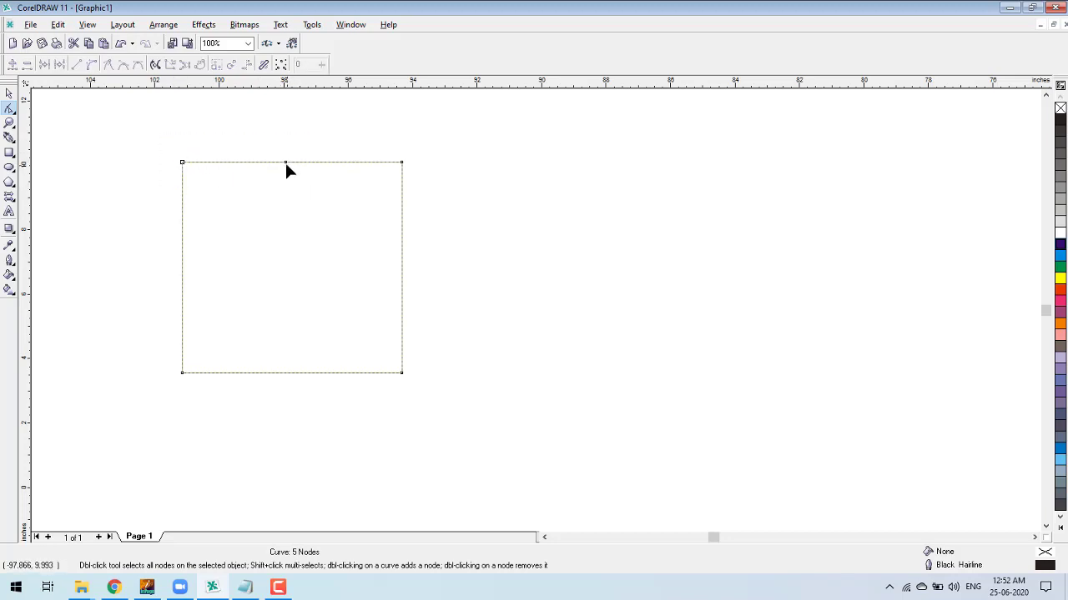
# - Pull the new top-edge node down about 2.9 inches into a V-shaped notch, and delete that node
pyautogui.moveTo(291, 190); pyautogui.dragTo(290, 255)
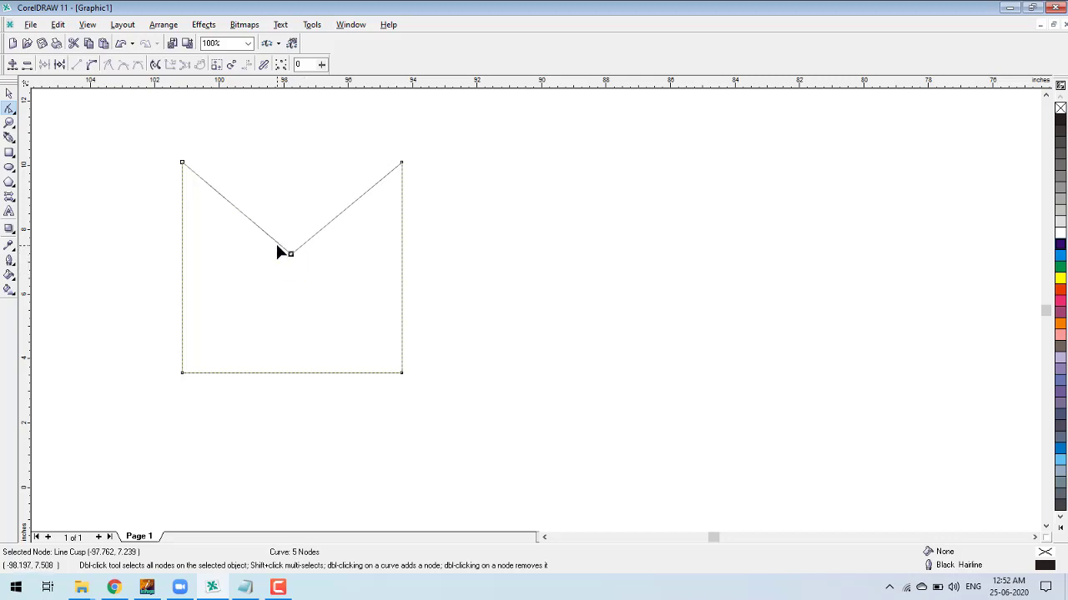
pyautogui.click(28, 64)
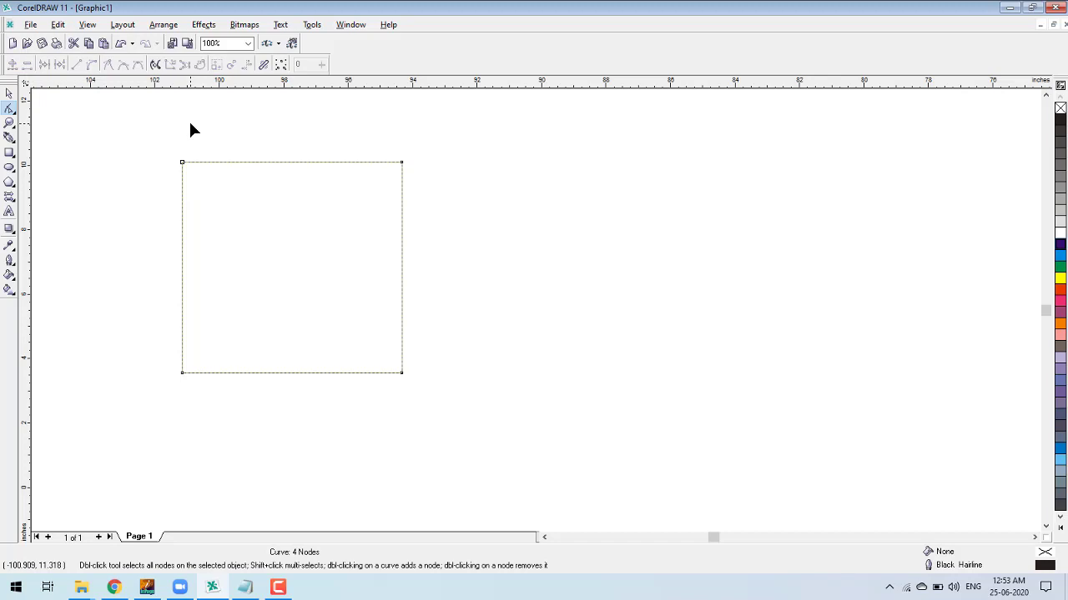
# - Add two nodes on the square's top edge, near its left and right ends, and one on the upper part of the right edge
pyautogui.click(227, 162)
pyautogui.click(13, 66)
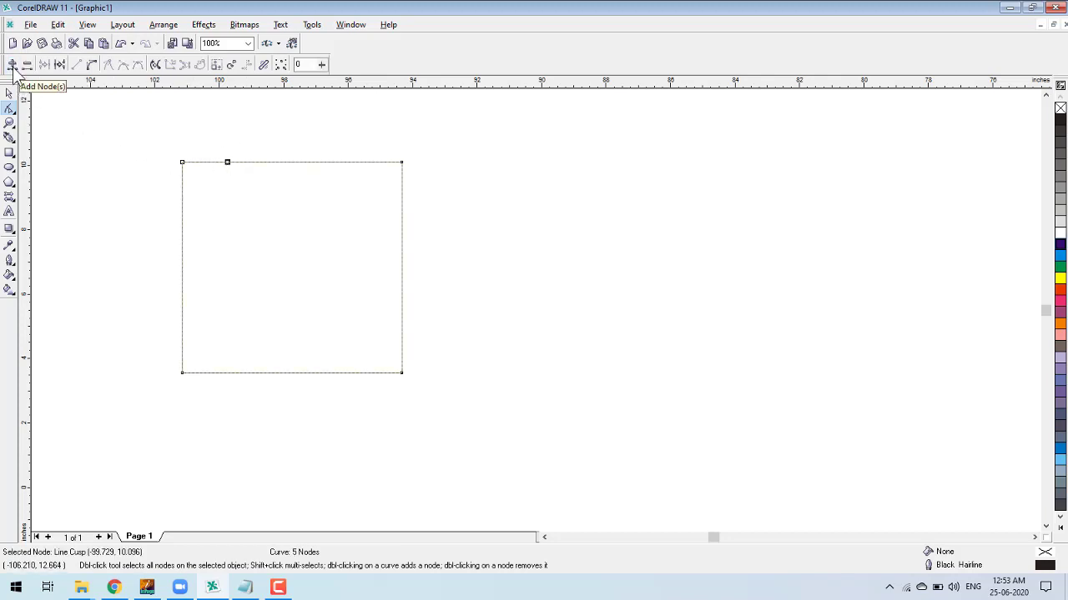
pyautogui.doubleClick(349, 162)
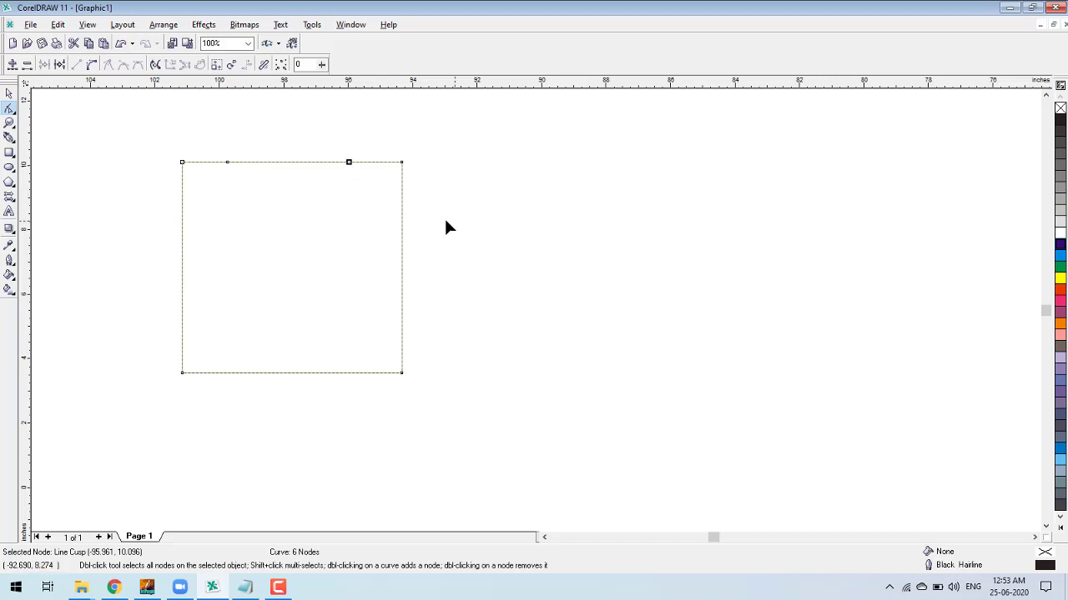
pyautogui.rightClick(401, 201)
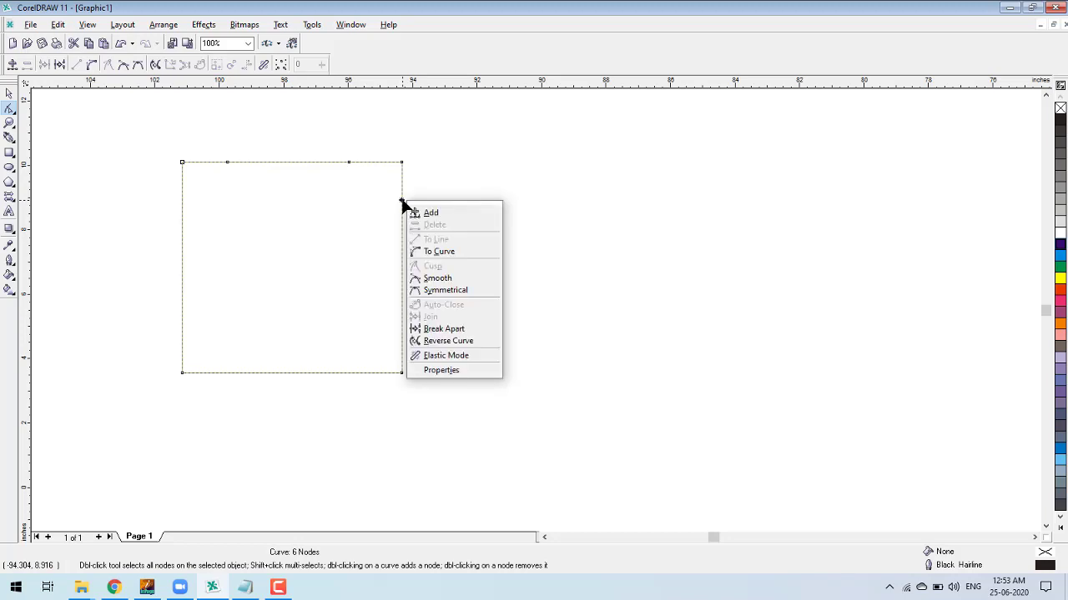
pyautogui.click(448, 216)
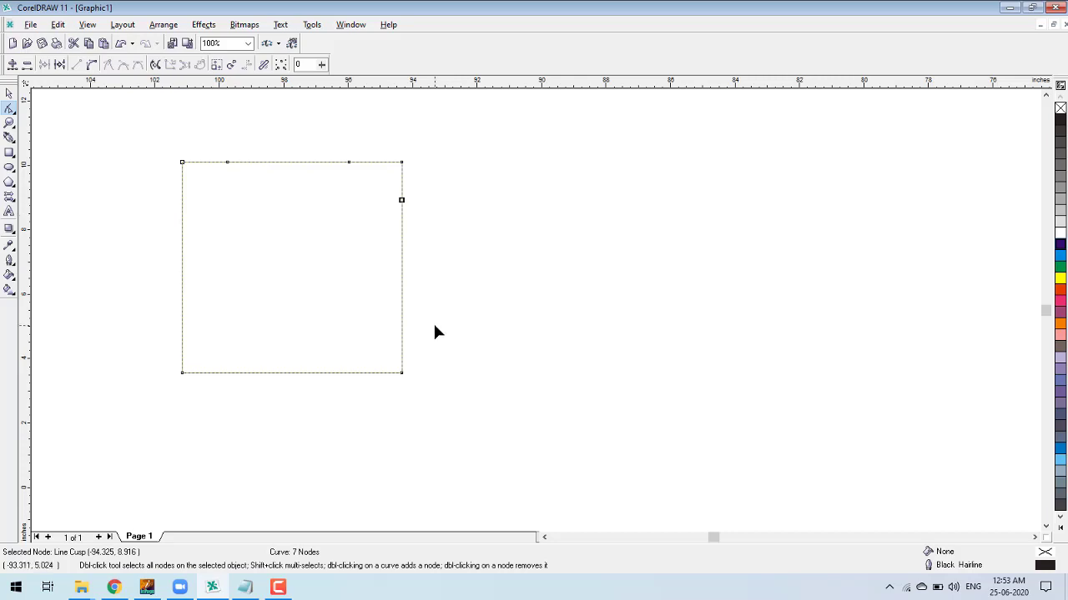
# - Select the square's lower-left corner node and add three evenly spaced nodes along the bottom edge
pyautogui.moveTo(161, 361); pyautogui.dragTo(208, 391)
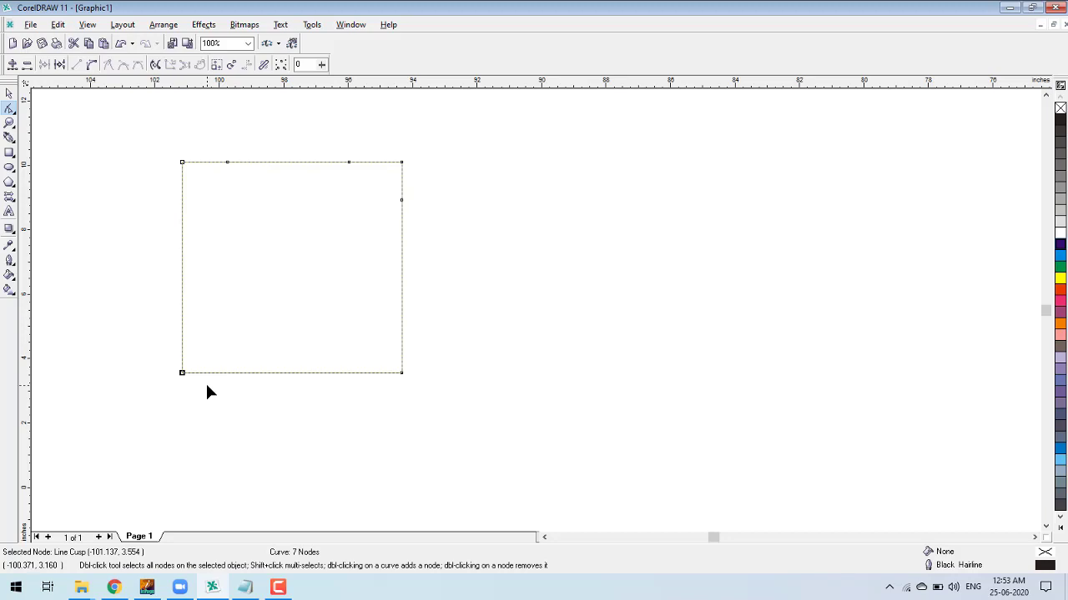
pyautogui.press('KP_Add')
pyautogui.press('KP_Add')
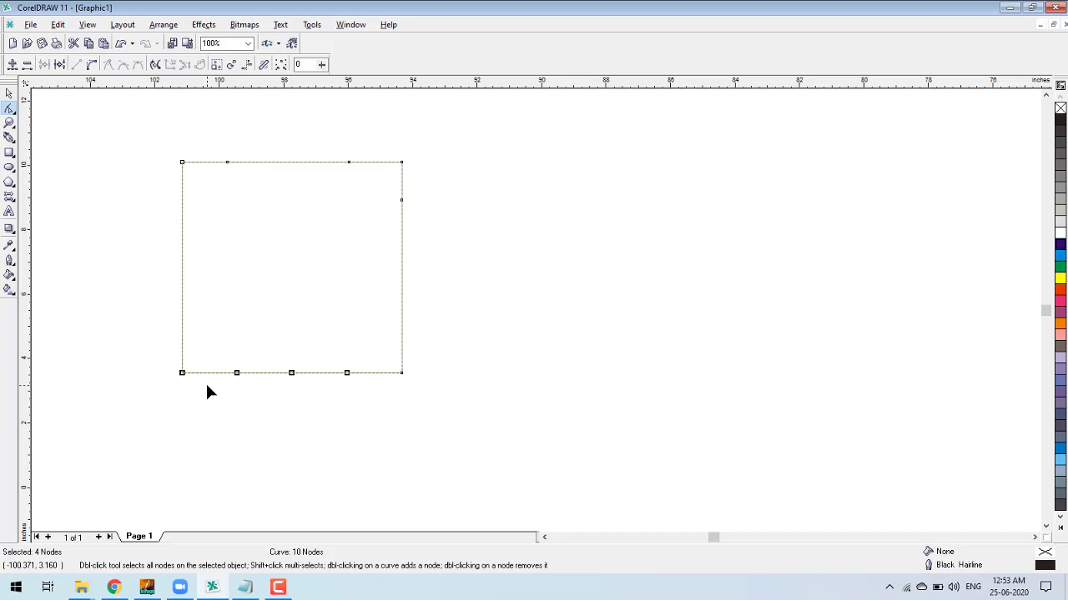
# - Select only the square's upper-left corner node and add a node at the middle of the left edge
pyautogui.click(150, 355)
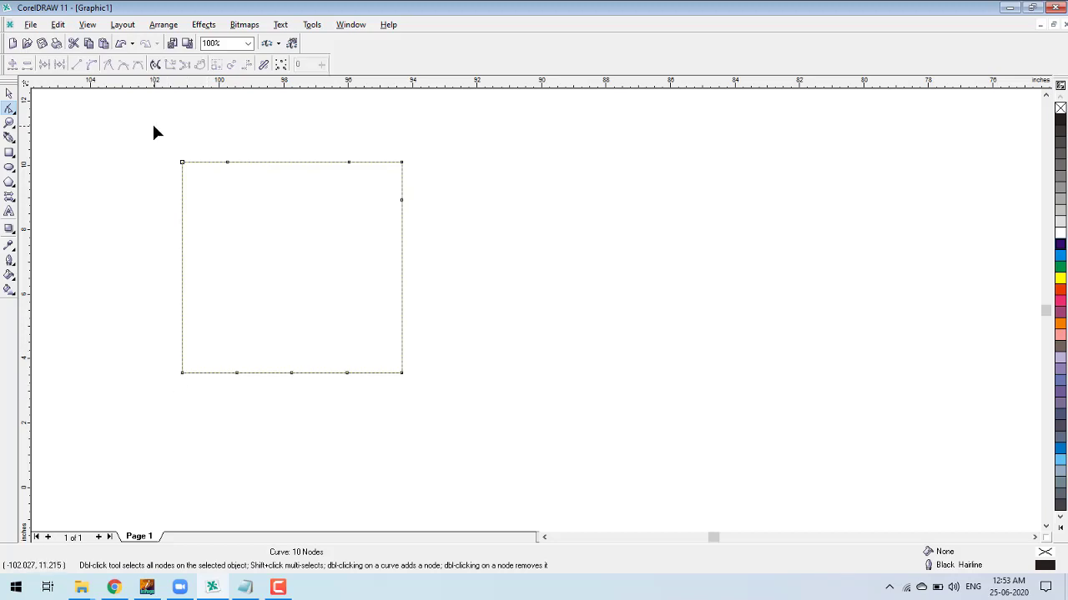
pyautogui.moveTo(156, 143); pyautogui.dragTo(196, 168)
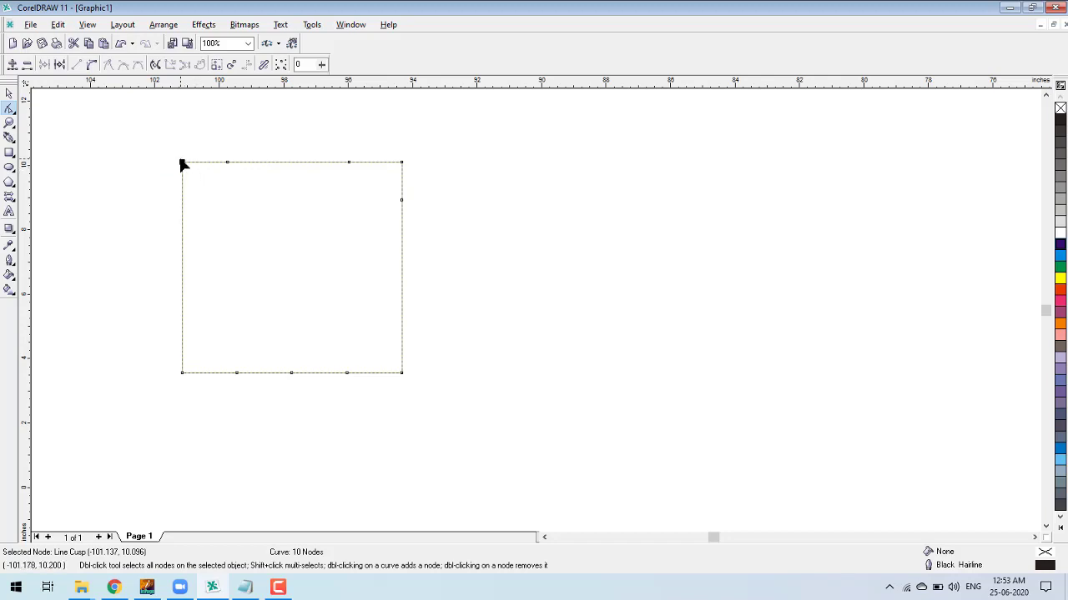
pyautogui.press('+')
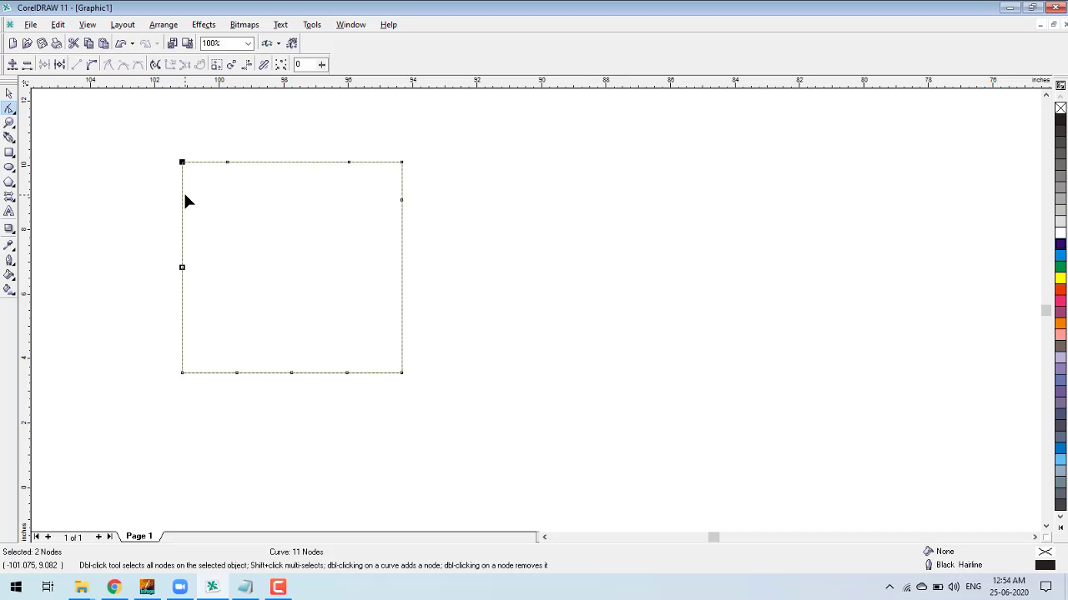
# - Add more nodes between the selected ones until the square's left edge has seven evenly spaced nodes between its corners
pyautogui.press('+')
pyautogui.press('+')
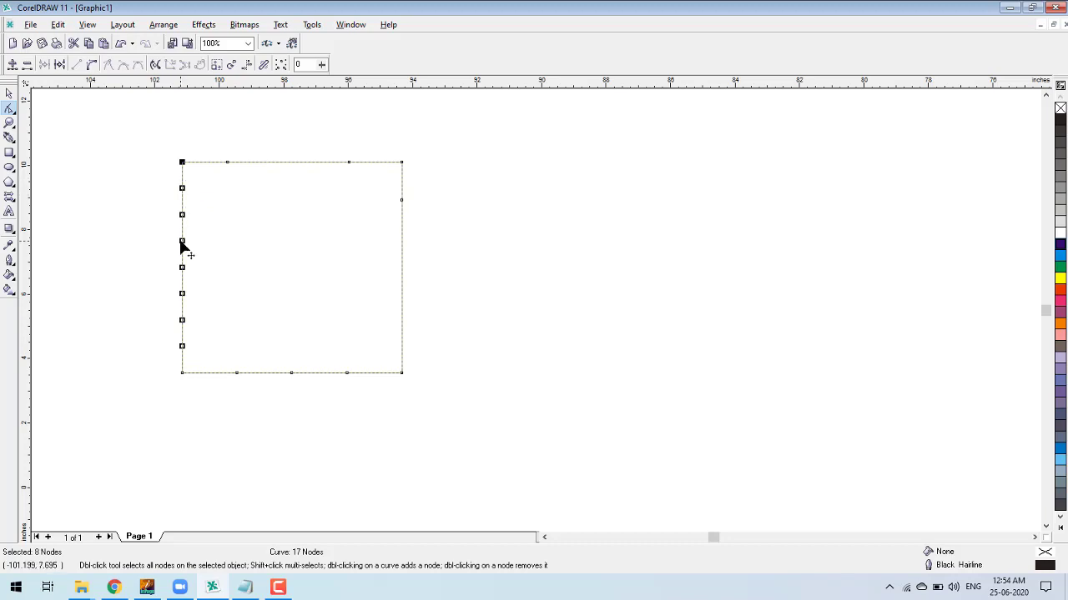
# - Try deleting all selected left-edge nodes together with the upper-left corner node, undo the deletion, and deselect the nodes
pyautogui.click(28, 64)
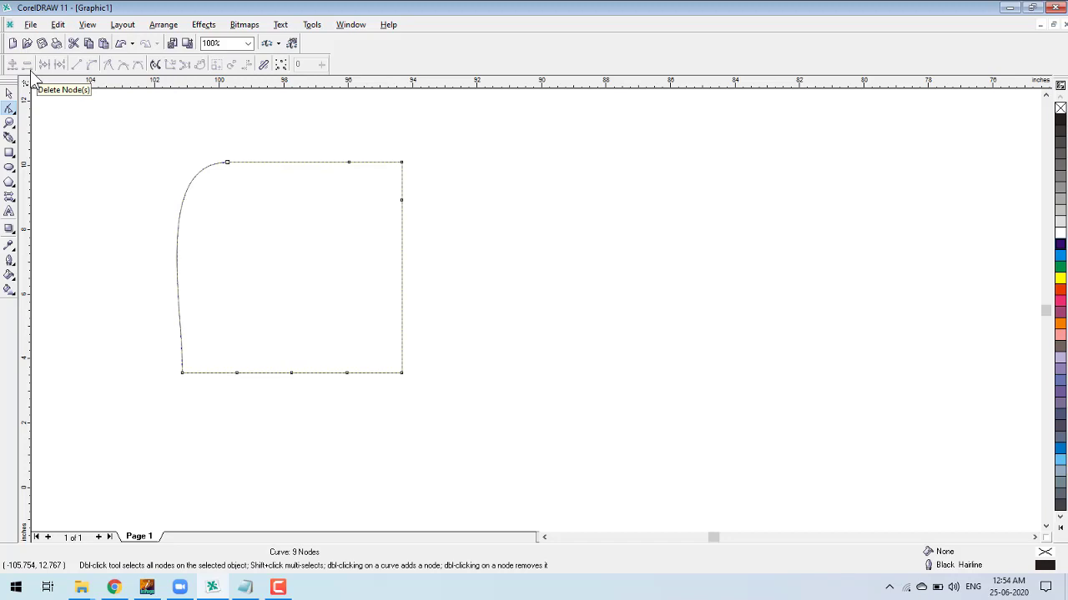
pyautogui.hotkey('ctrl', 'z')
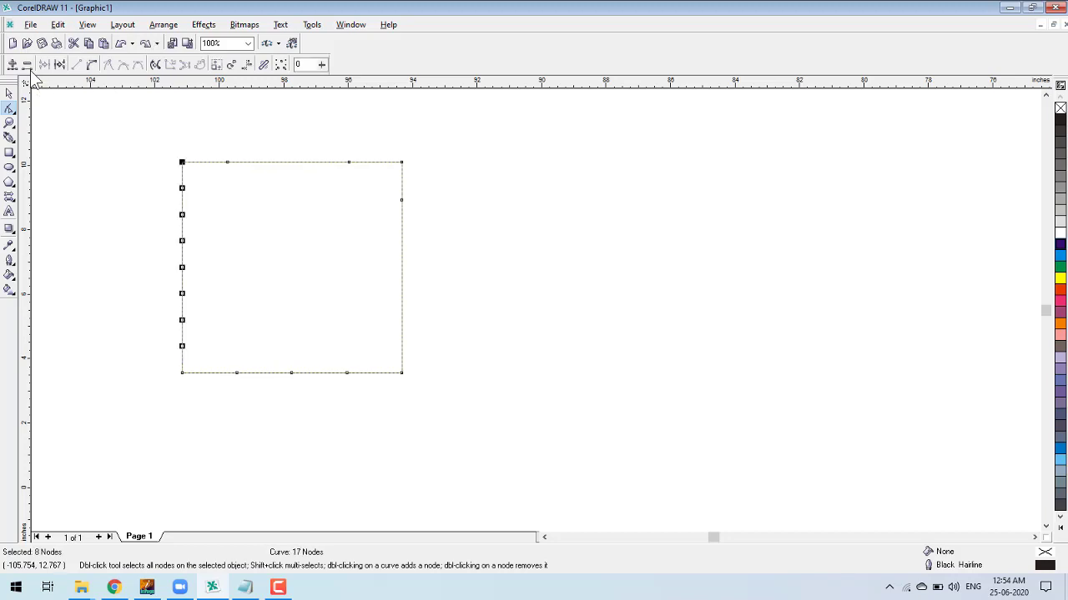
pyautogui.moveTo(109, 185); pyautogui.dragTo(121, 208)
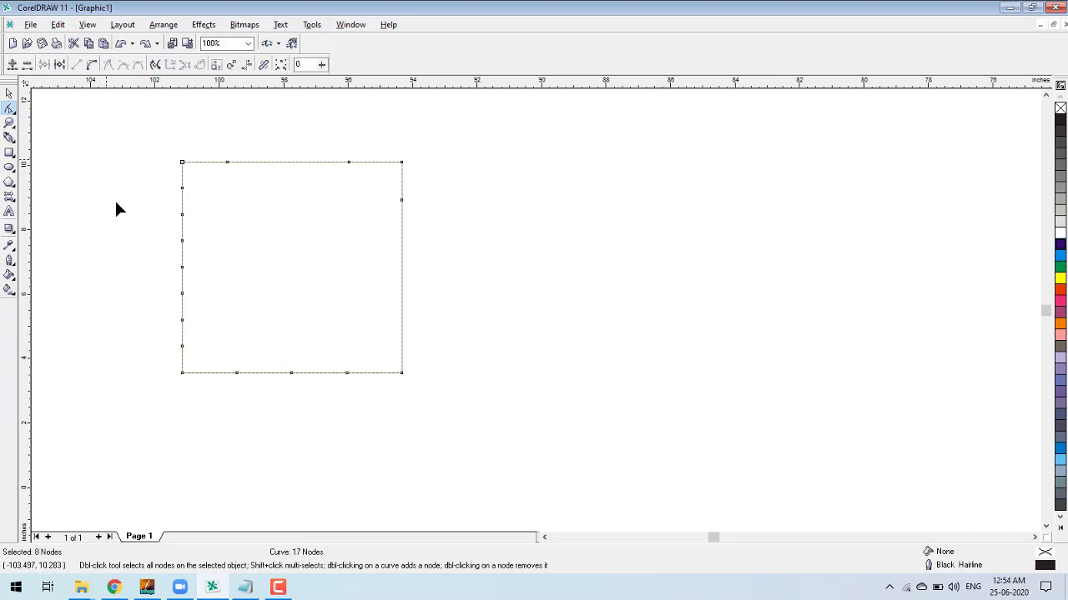
# - Delete the three added nodes on the bottom edge and all added left-edge nodes except the lowest one
pyautogui.moveTo(183, 309); pyautogui.dragTo(343, 397)
pyautogui.press('Delete')
pyautogui.press('Delete')
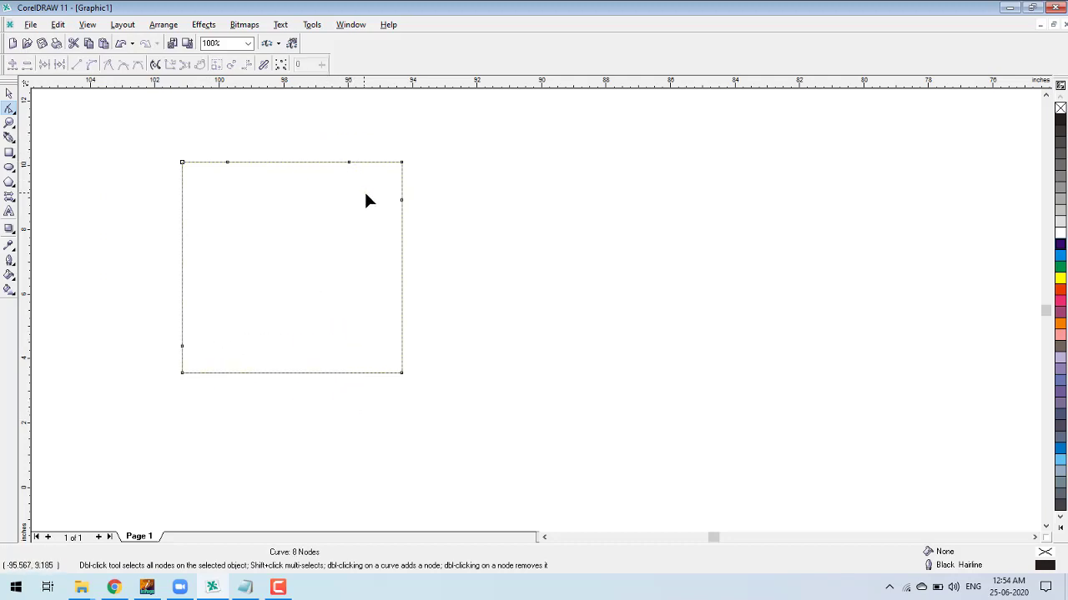
# - Delete the remaining added nodes on the top, right and left edges, leaving only the square's four corner nodes
pyautogui.moveTo(311, 134); pyautogui.dragTo(415, 209)
pyautogui.press('Delete')
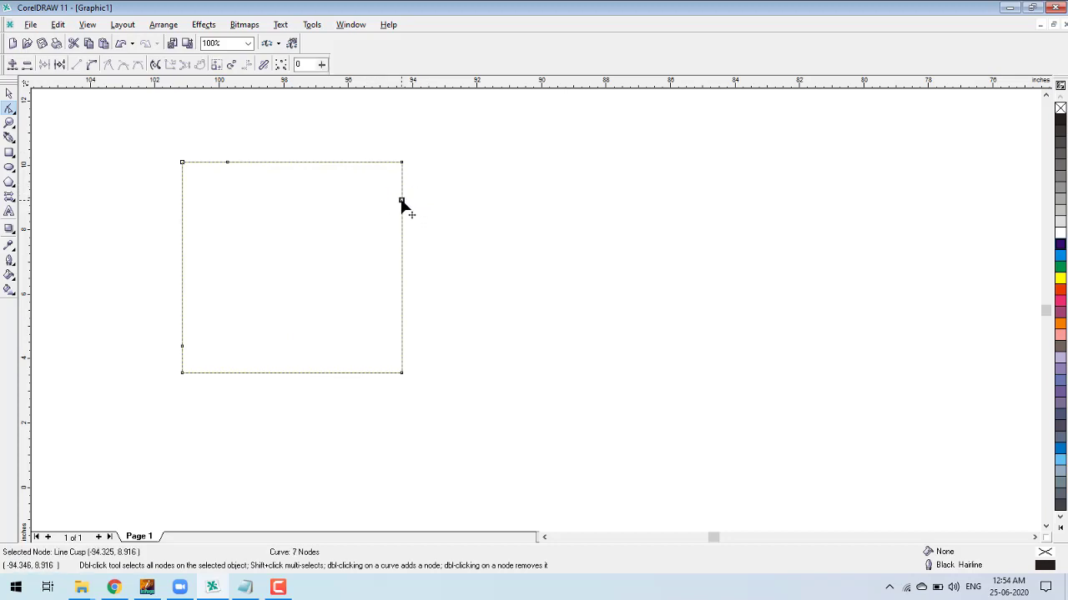
pyautogui.rightClick(401, 201)
pyautogui.click(427, 227)
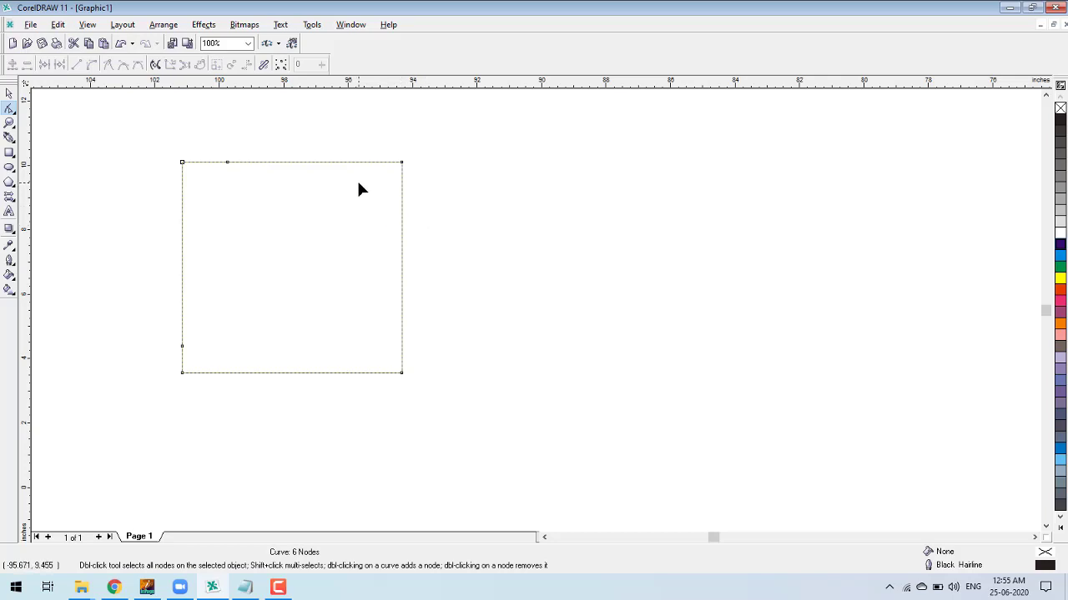
pyautogui.doubleClick(228, 162)
pyautogui.click(182, 346)
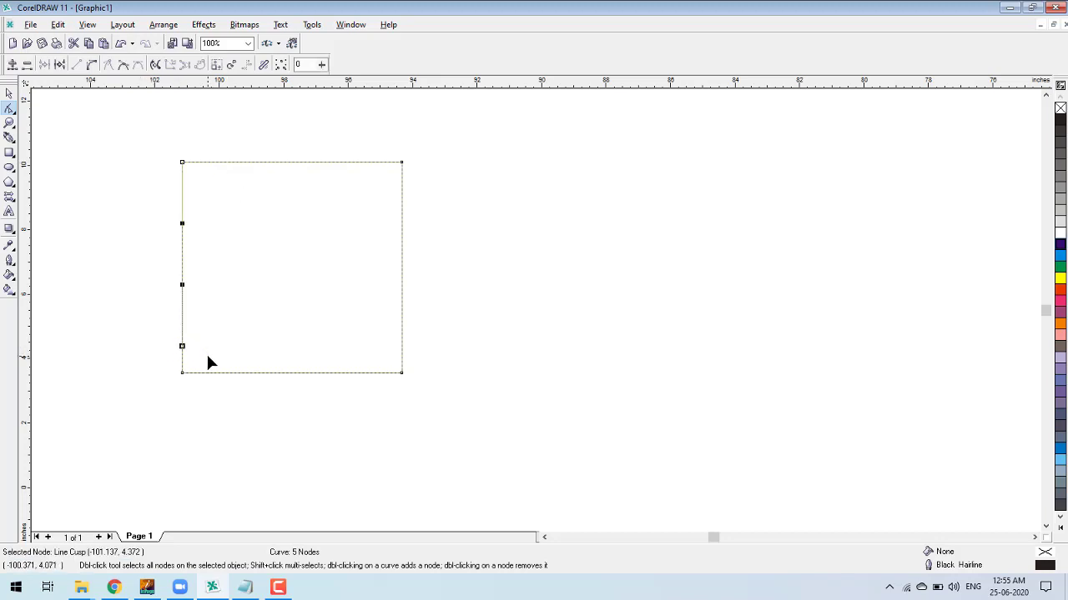
pyautogui.press('Delete')
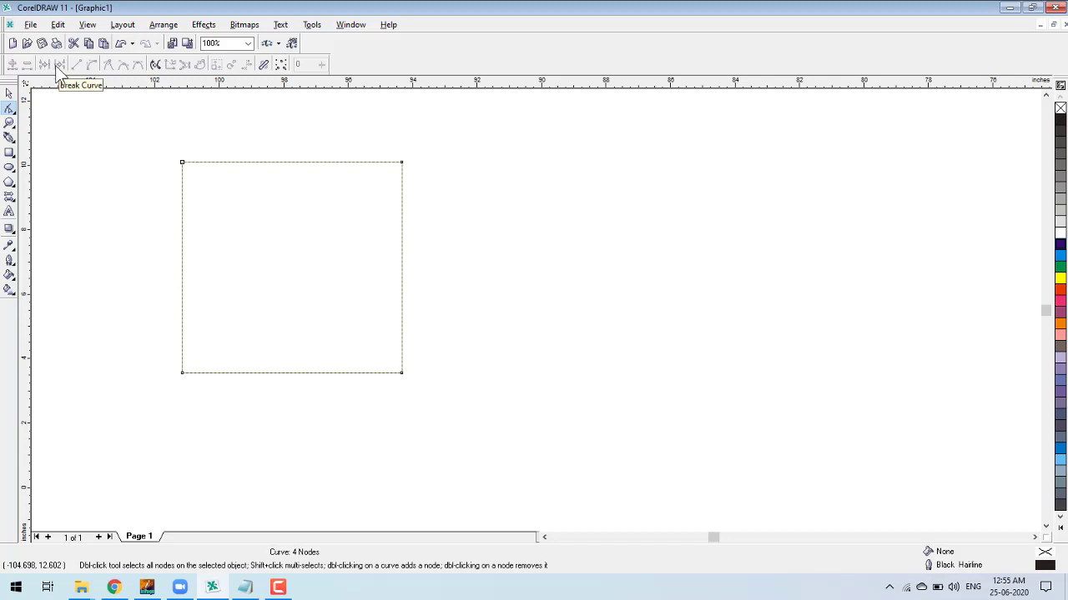
# - Move the whole square about 9.9 inches right and 0.8 inches down, and fill it with red
pyautogui.moveTo(422, 154); pyautogui.dragTo(375, 172)
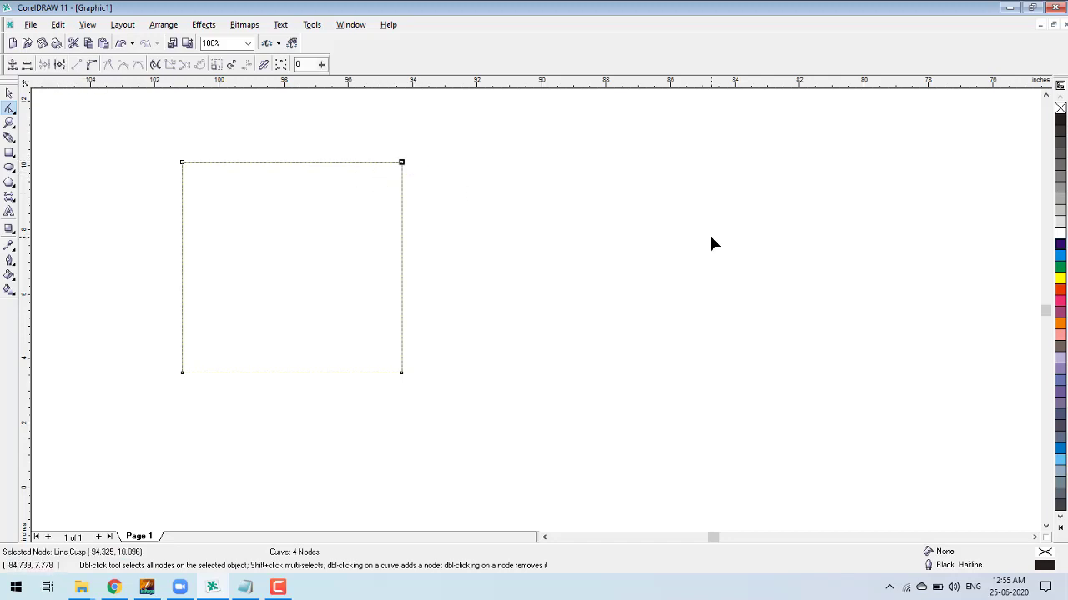
pyautogui.press('space')
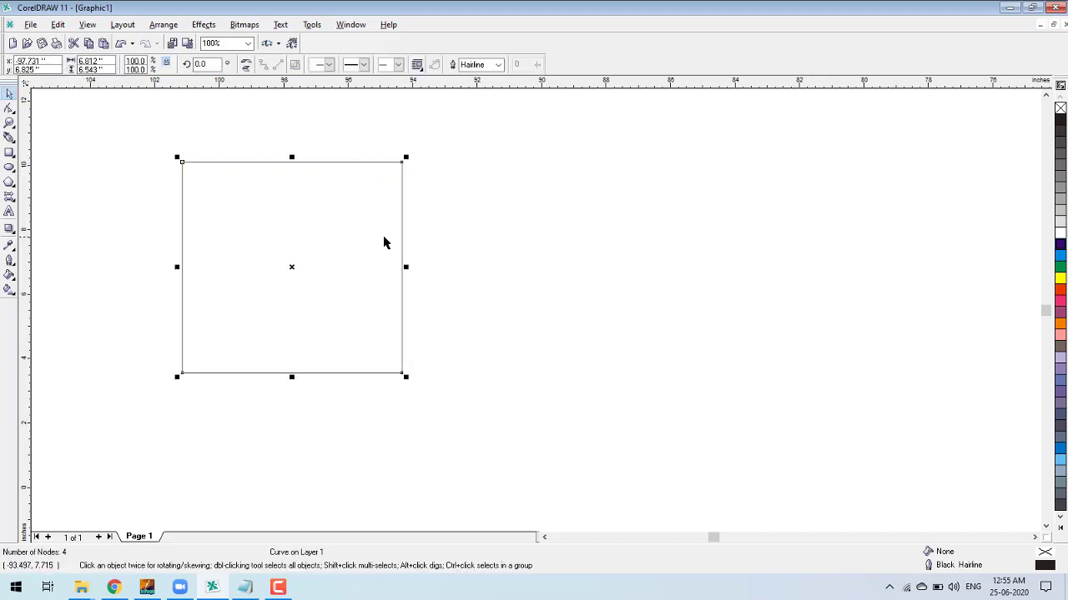
pyautogui.moveTo(384, 241); pyautogui.dragTo(703, 266)
pyautogui.click(1059, 289)
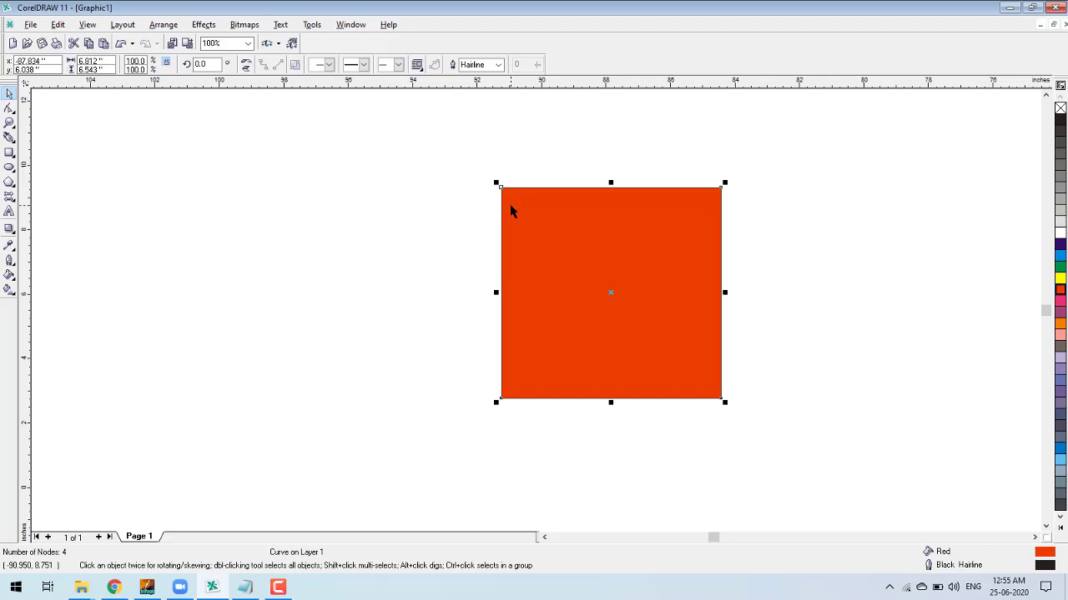
# - Break the red square's curve at its upper-right corner node and pull the two loose end nodes apart
pyautogui.click(10, 110)
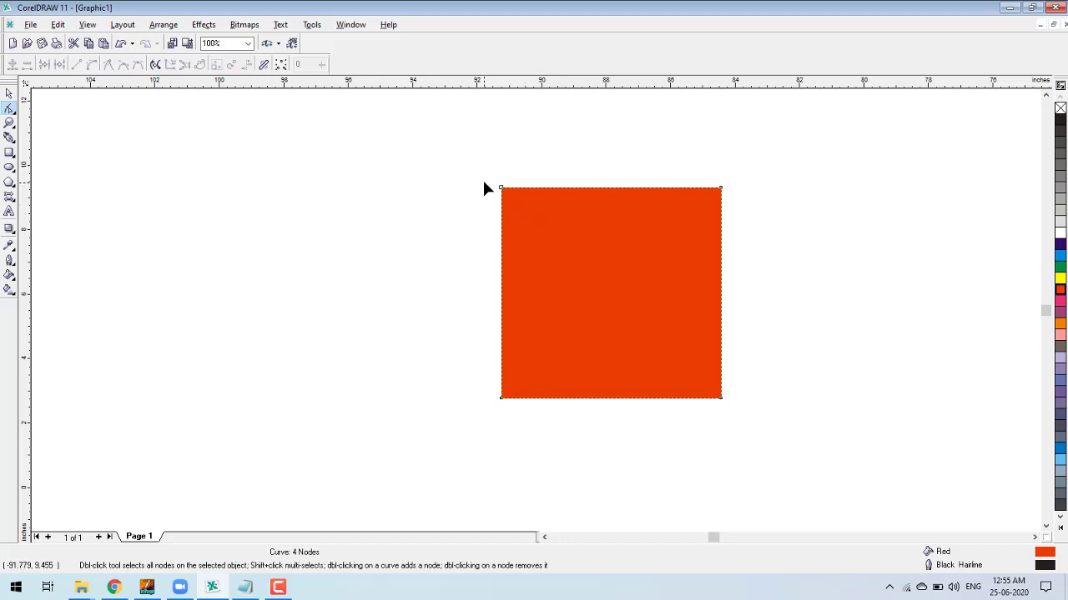
pyautogui.moveTo(486, 174); pyautogui.dragTo(515, 199)
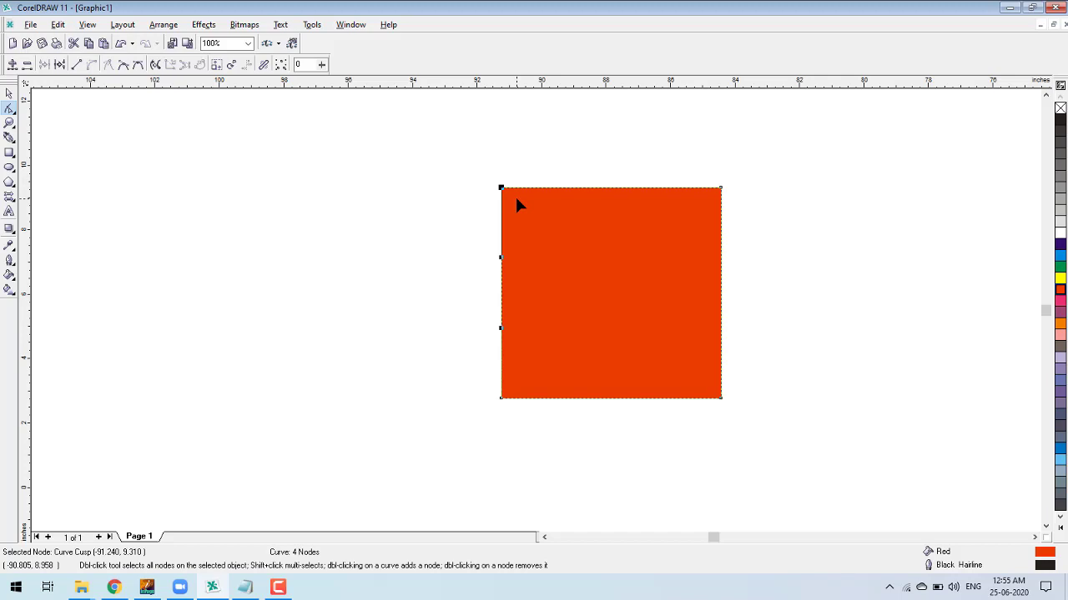
pyautogui.moveTo(747, 151); pyautogui.dragTo(677, 210)
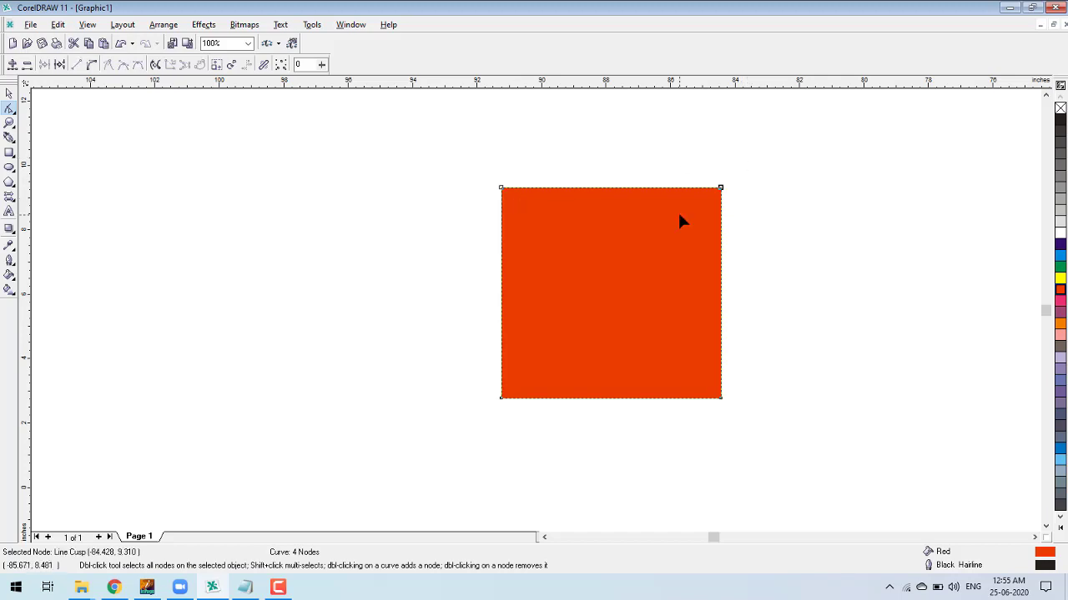
pyautogui.click(60, 65)
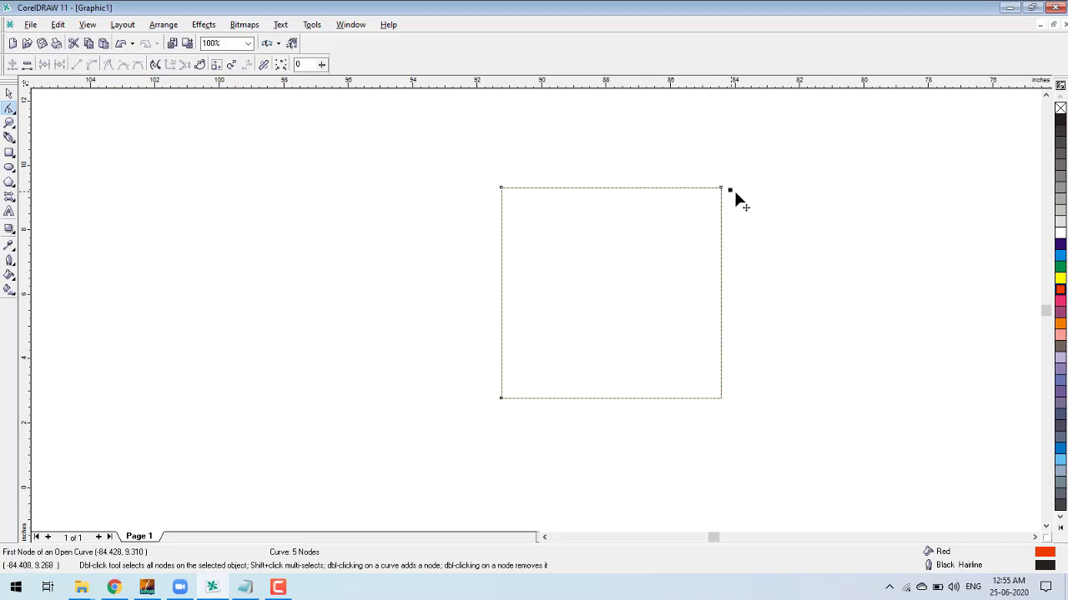
pyautogui.moveTo(720, 189); pyautogui.dragTo(714, 167)
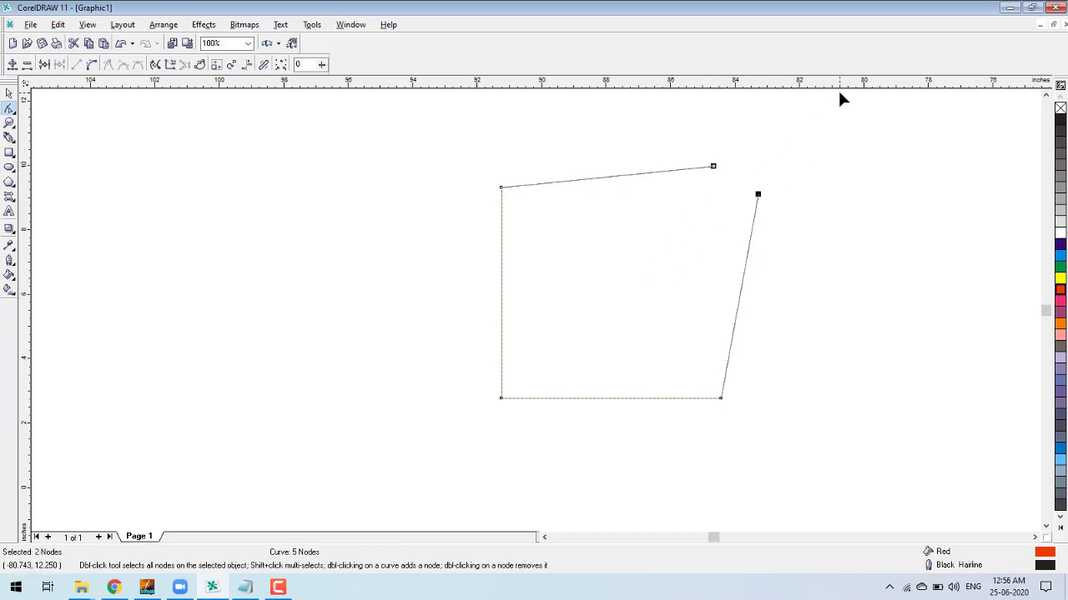
# - Select both open end nodes near the upper-right corner and join them into one node to close the shape
pyautogui.click(831, 156)
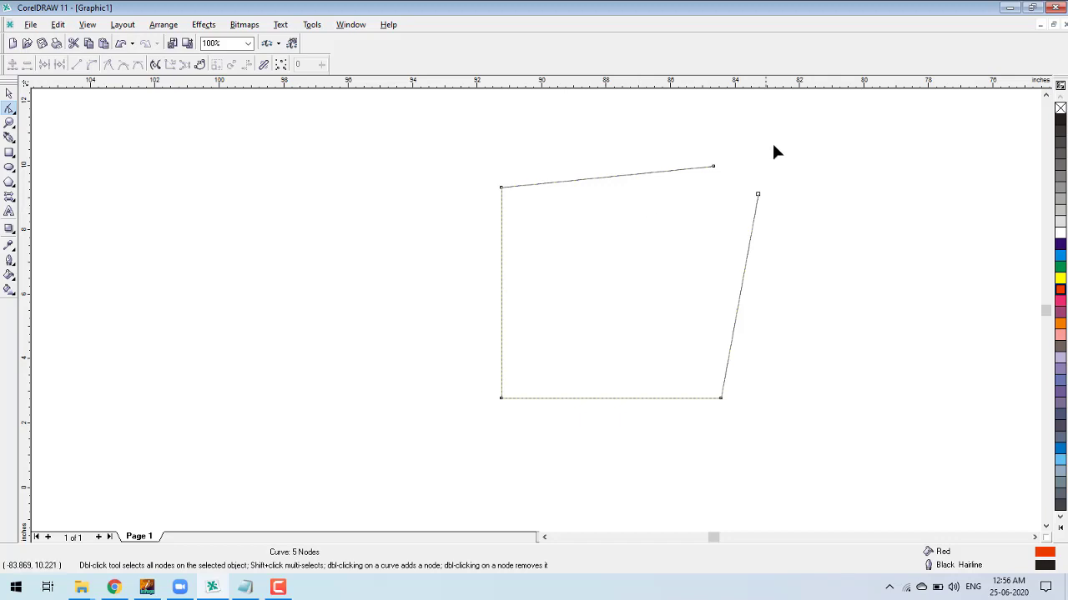
pyautogui.moveTo(777, 161); pyautogui.dragTo(665, 242)
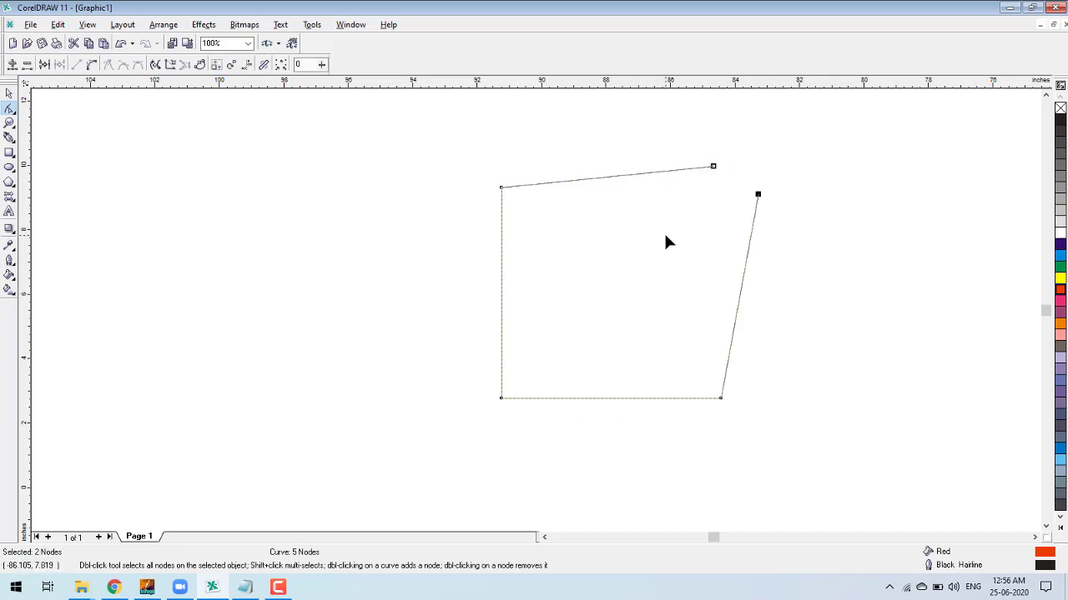
pyautogui.click(44, 65)
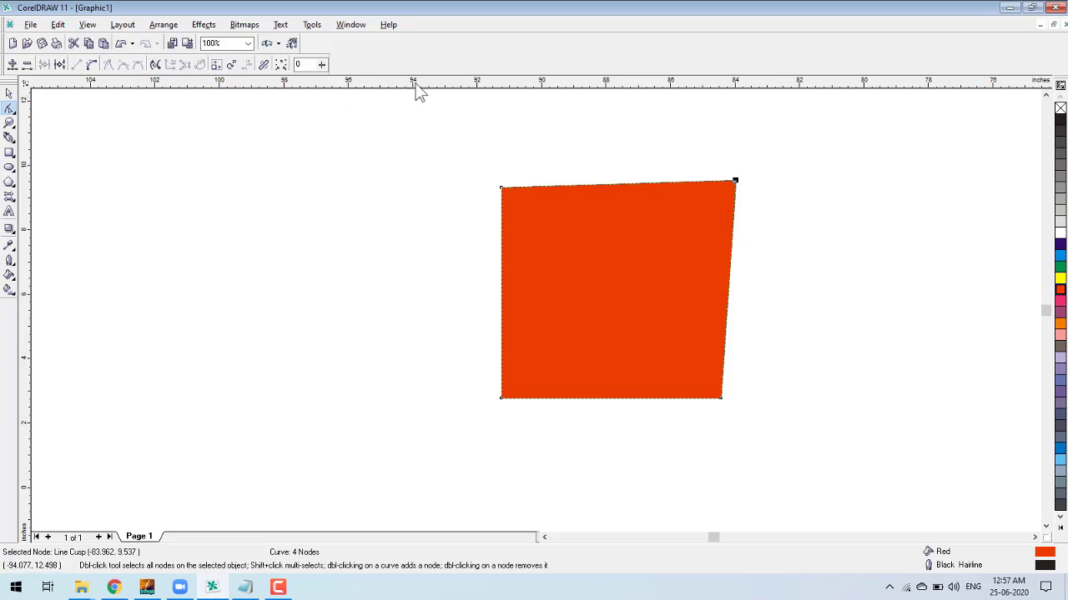
# - Place guidelines along the original right and top edges, and move the shape's upper-right corner node to their intersection
pyautogui.moveTo(24, 221); pyautogui.dragTo(721, 260)
pyautogui.moveTo(608, 83); pyautogui.dragTo(626, 186)
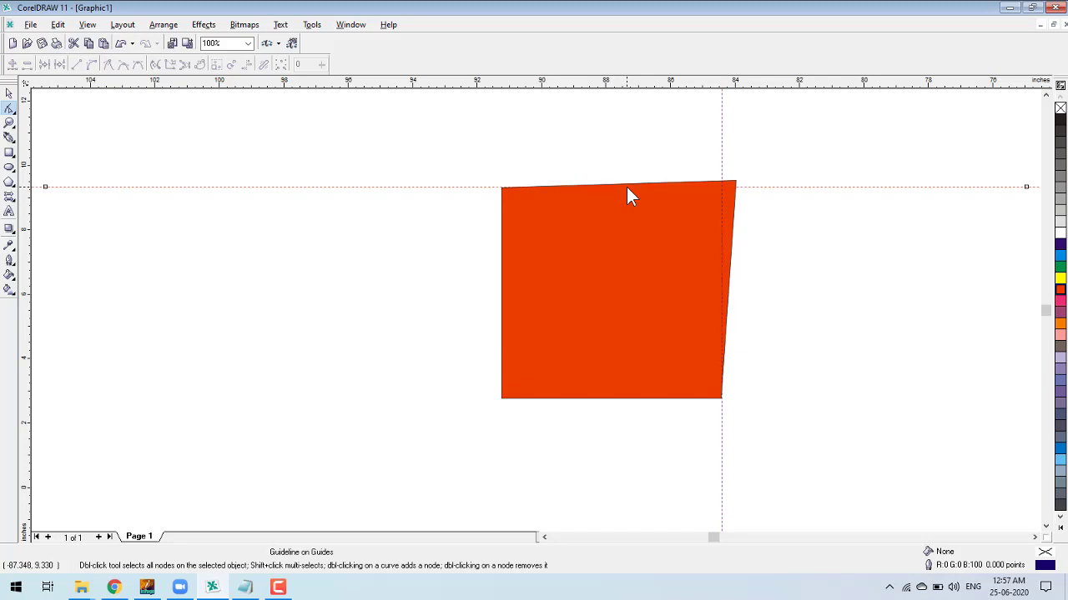
pyautogui.click(9, 109)
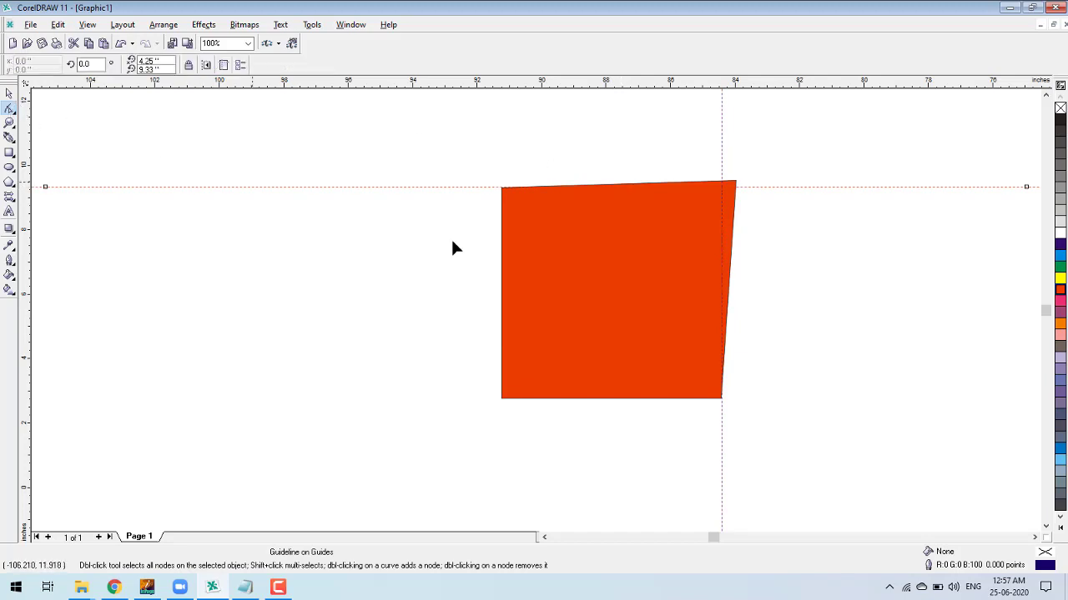
pyautogui.click(653, 243)
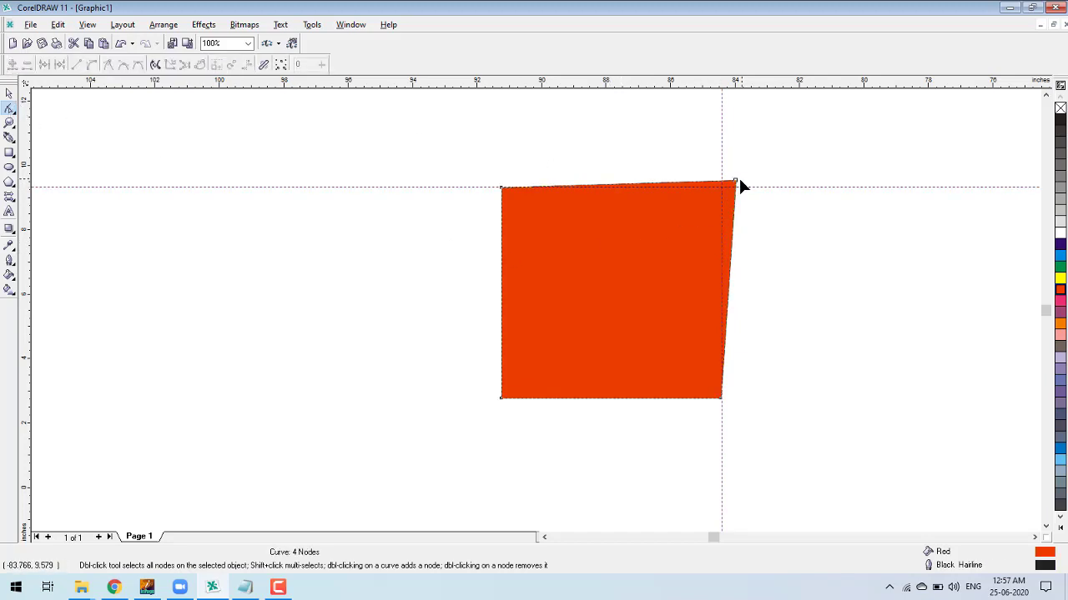
pyautogui.moveTo(734, 181); pyautogui.dragTo(722, 190)
# - Move the red square about 3.5 inches left and 0.8 inches down, and switch back to the Shape tool
pyautogui.press('space')
pyautogui.moveTo(680, 268); pyautogui.dragTo(567, 287)
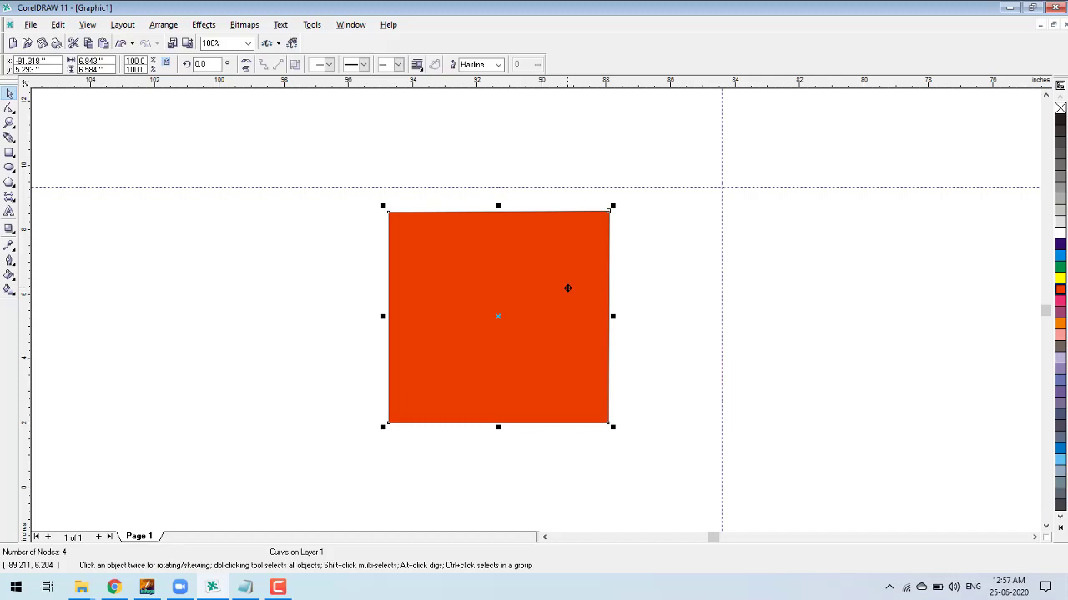
pyautogui.click(9, 108)
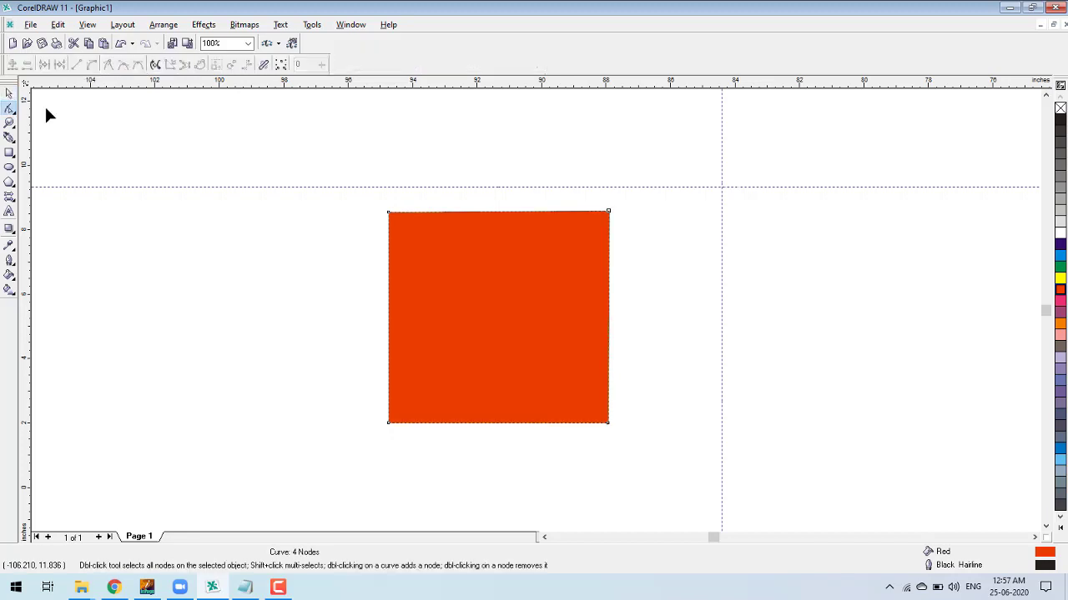